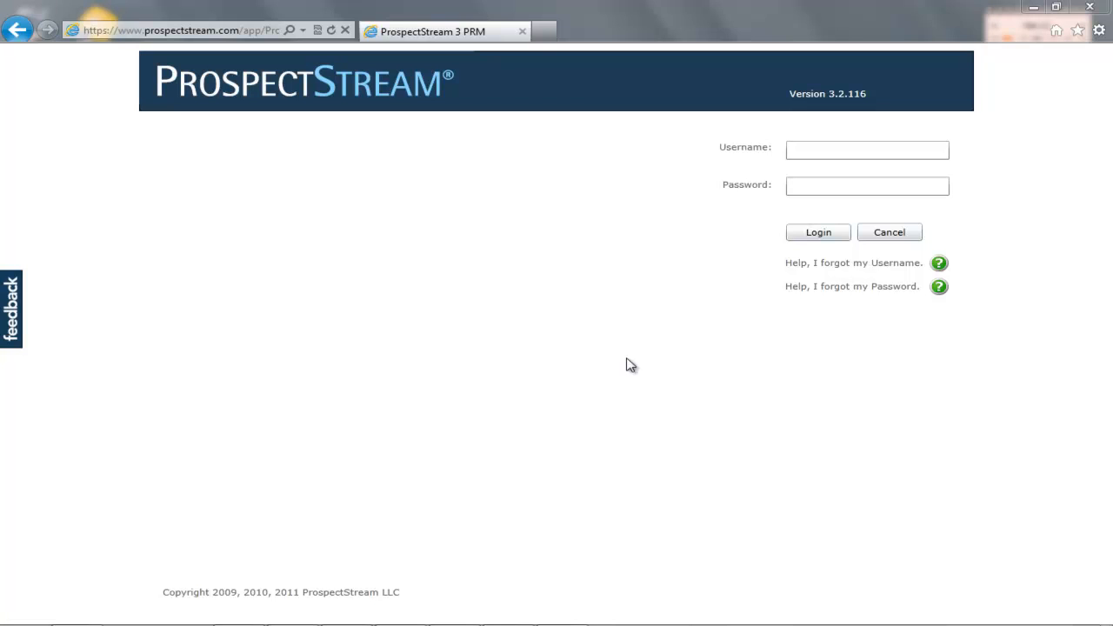
Sign in to ProspectStream with the admin username and password.
click(820, 154)
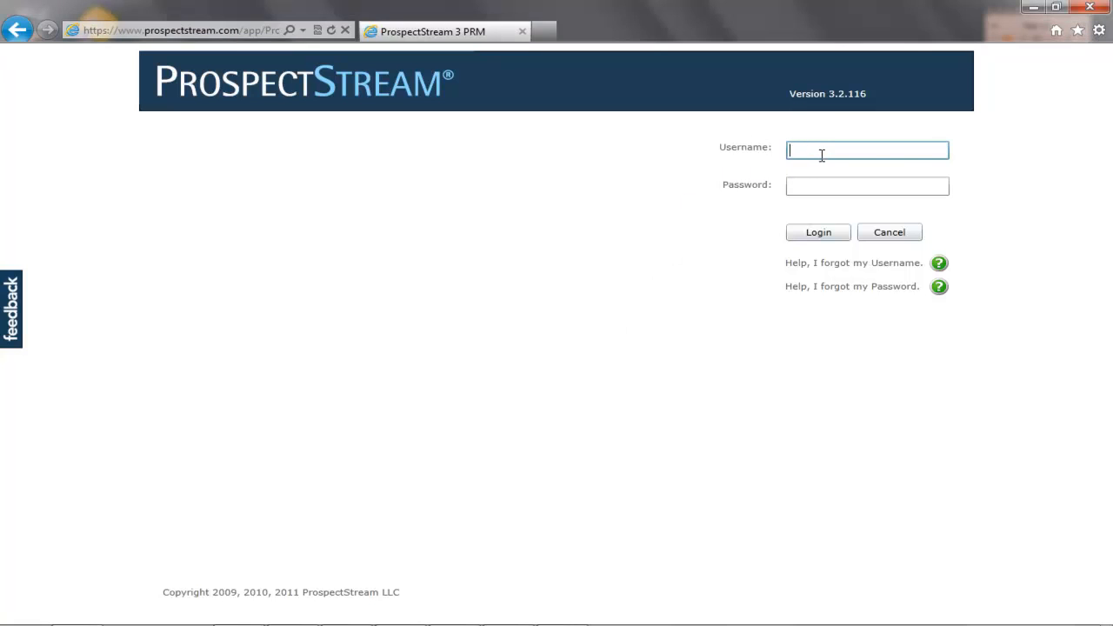
key(Tab)
text(••)
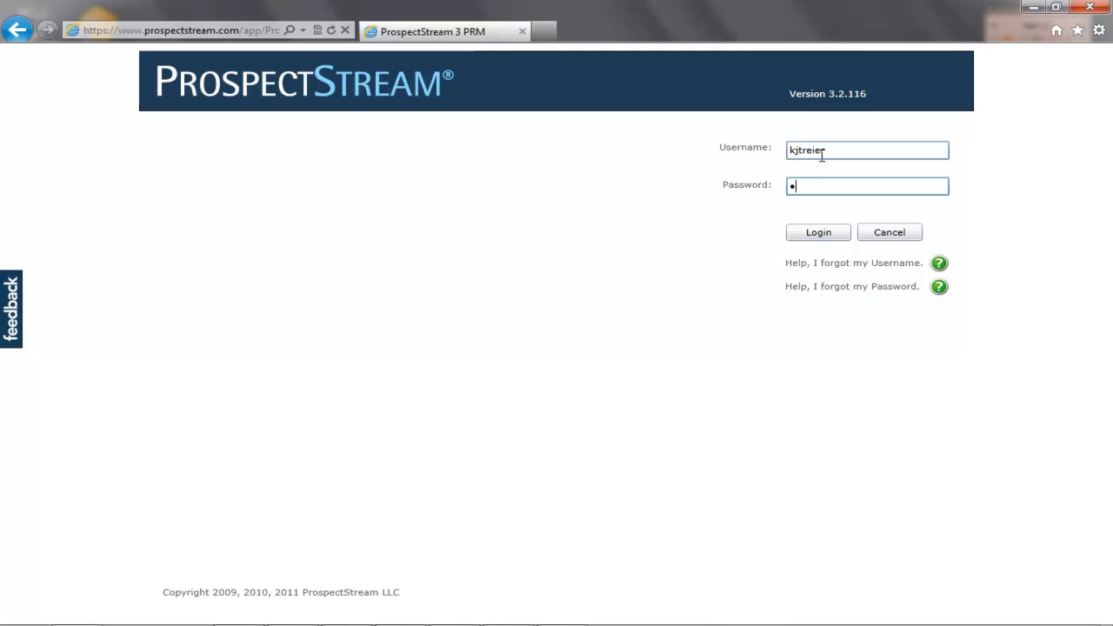
text(•••••••)
key(Return)
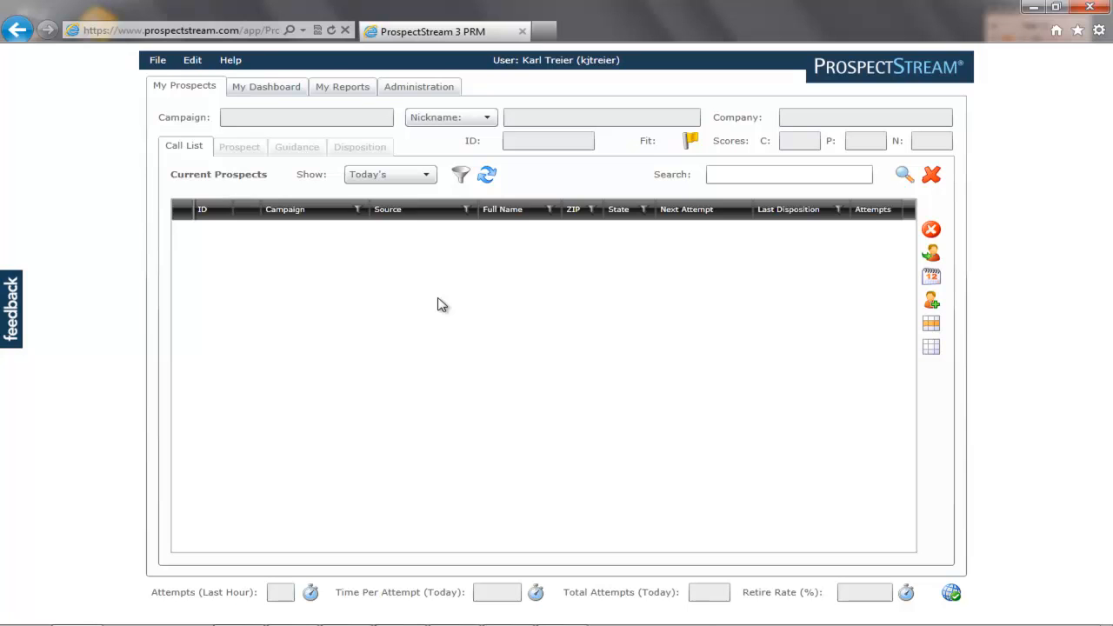
click(157, 61)
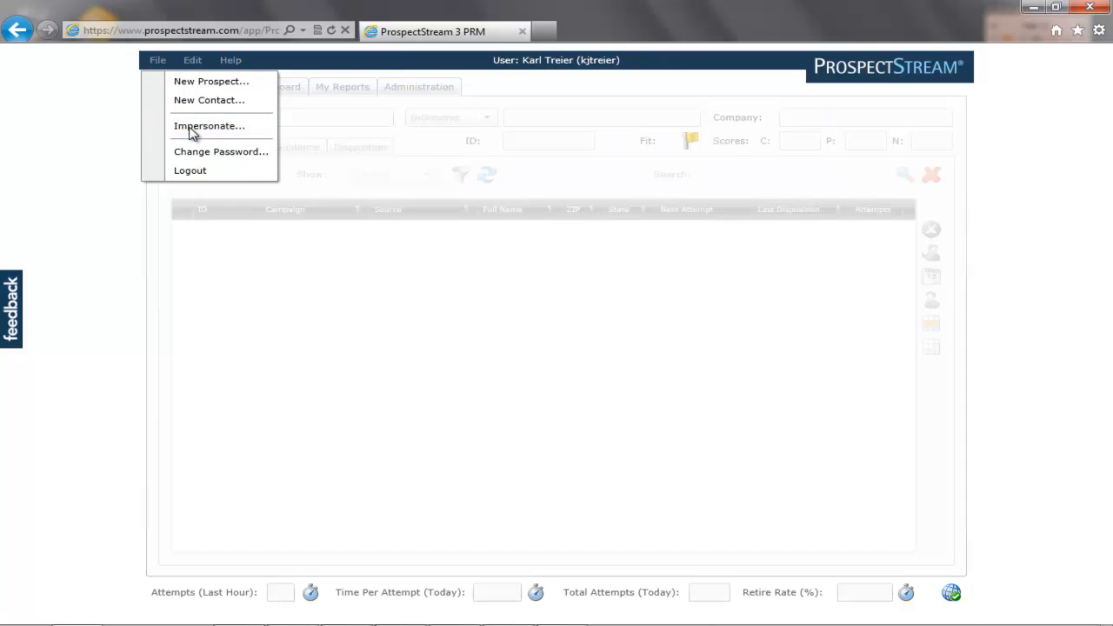
Impersonate a sales rep chosen from the Impersonate user list.
click(192, 127)
click(710, 332)
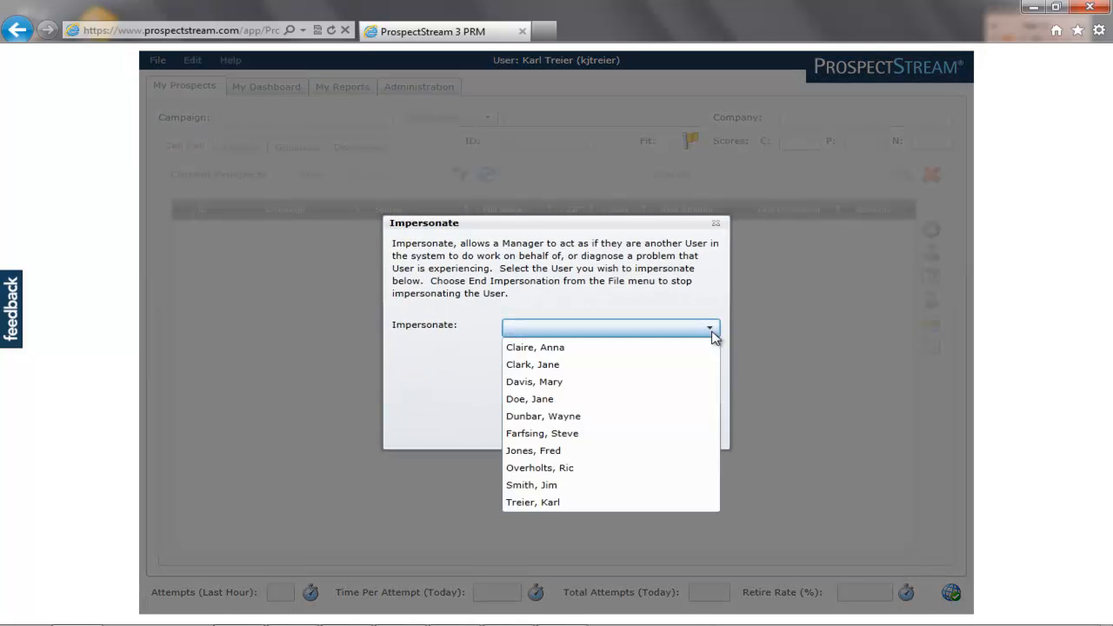
click(581, 349)
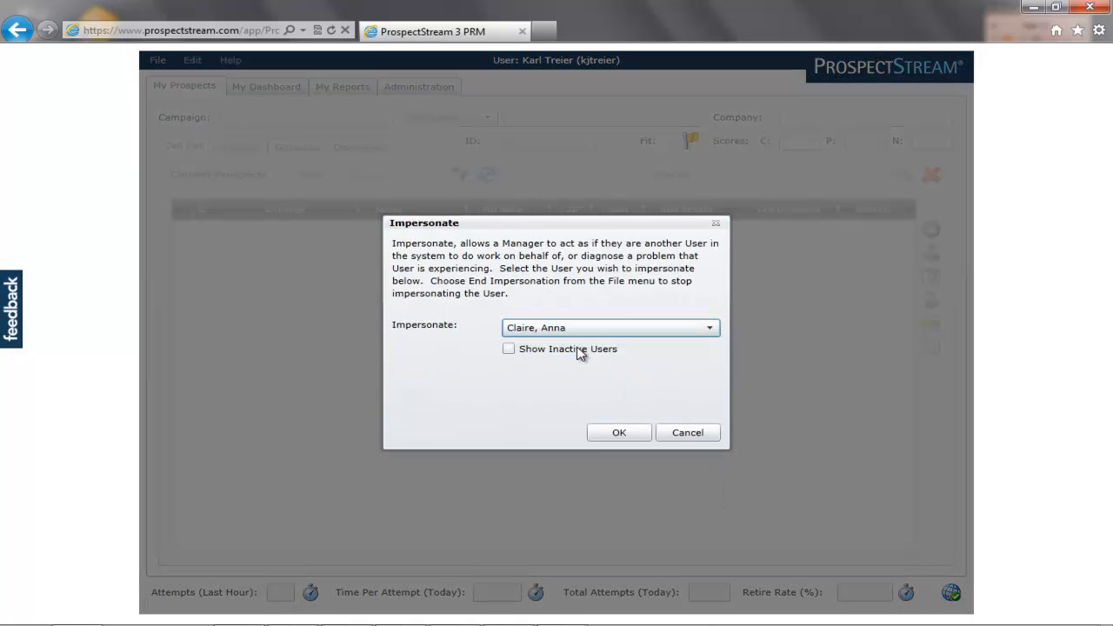
click(619, 432)
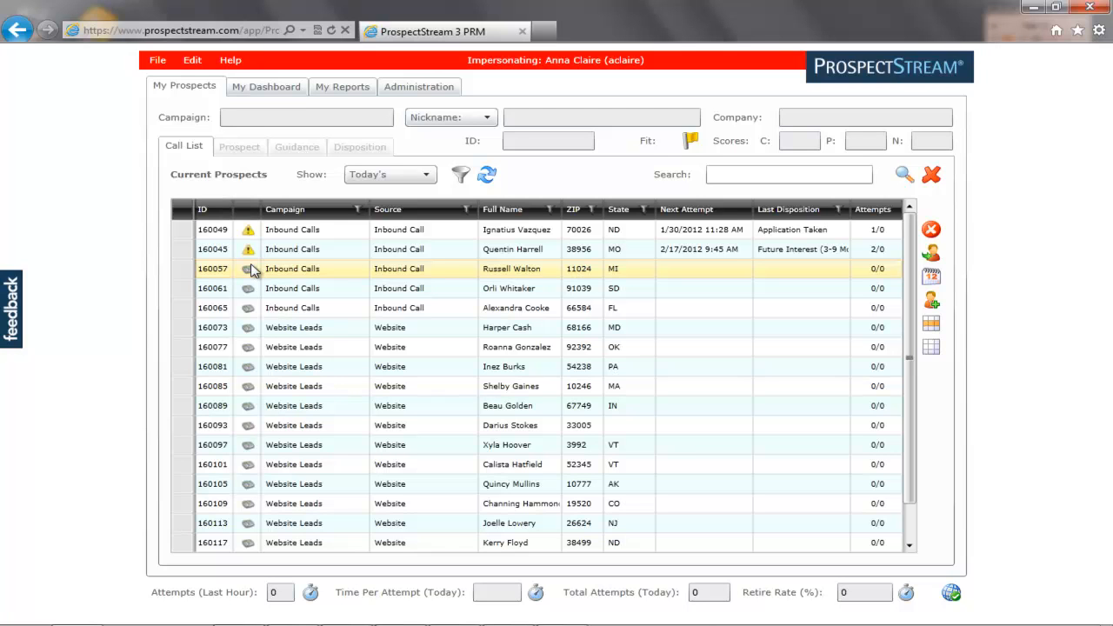
click(430, 182)
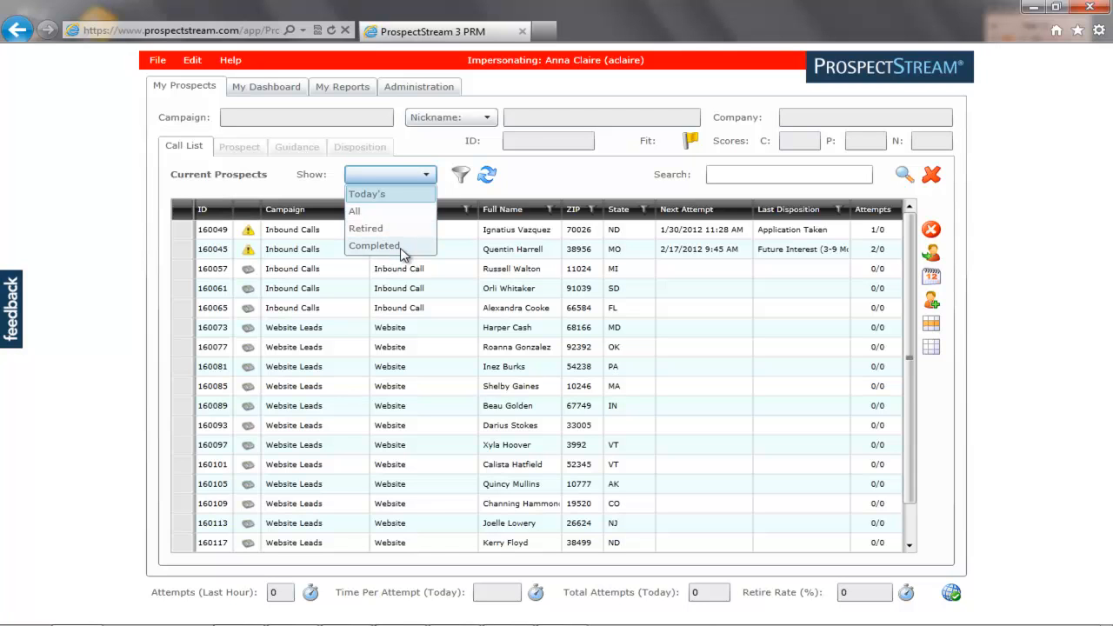
click(537, 179)
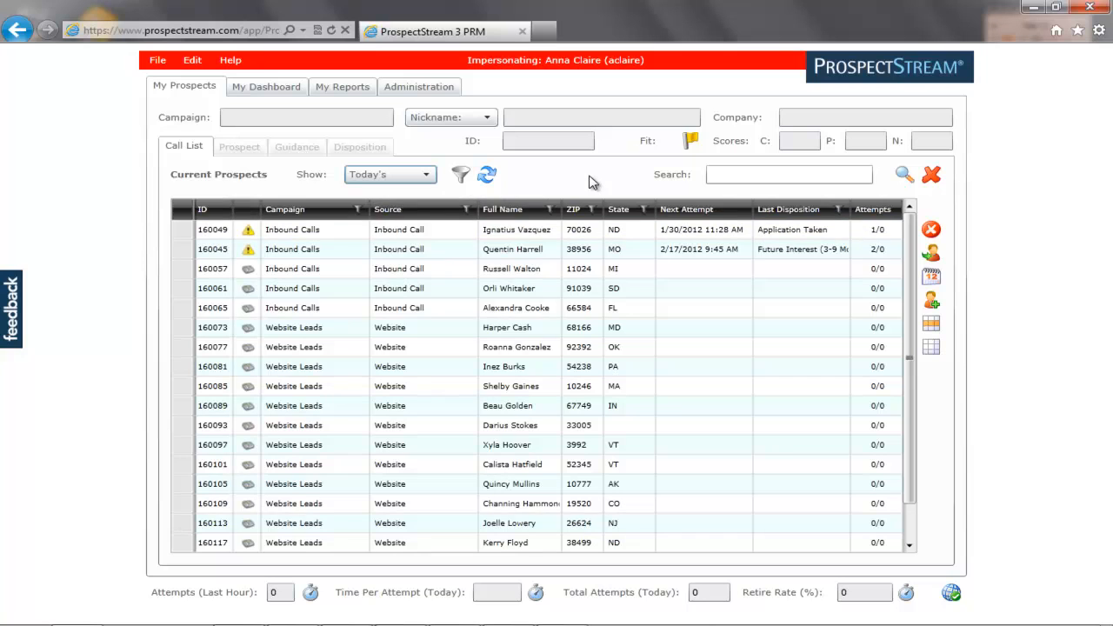
click(316, 231)
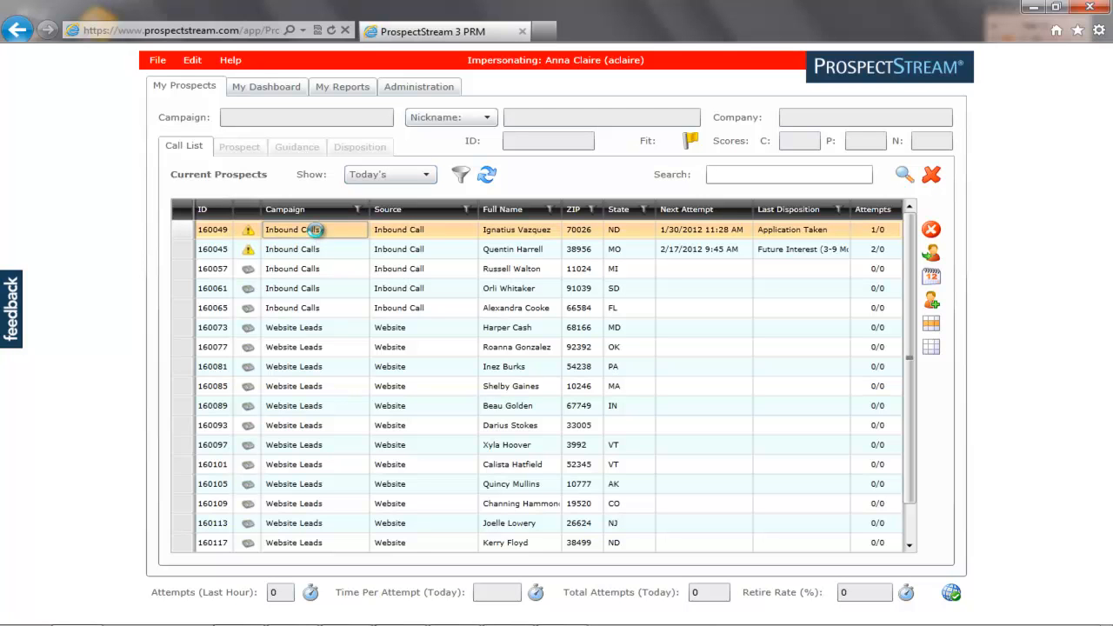
Open the first Inbound Calls prospect and cycle its contact type through Twitter, LinkedIn, then back to Email.
double_click(319, 234)
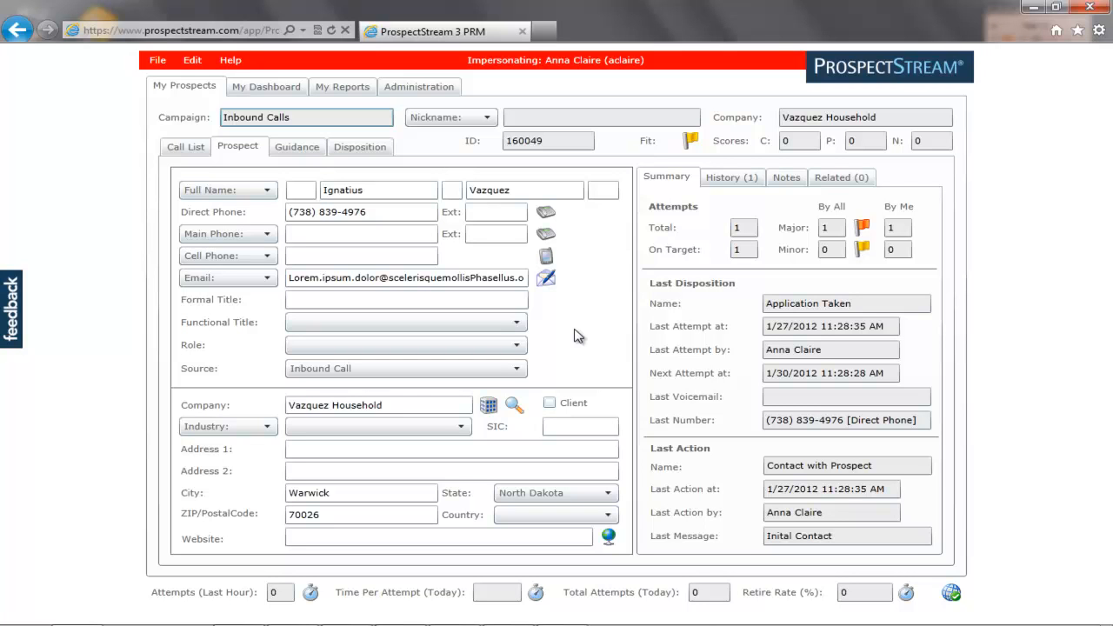
click(267, 279)
key(Down)
key(Down)
key(Return)
click(268, 279)
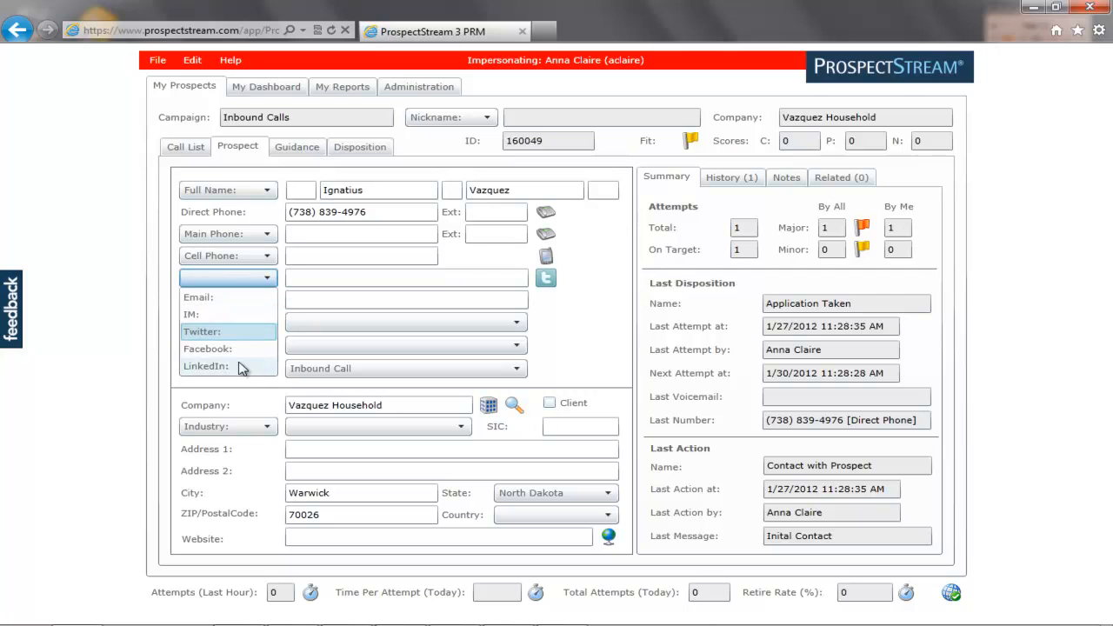
click(241, 365)
click(268, 279)
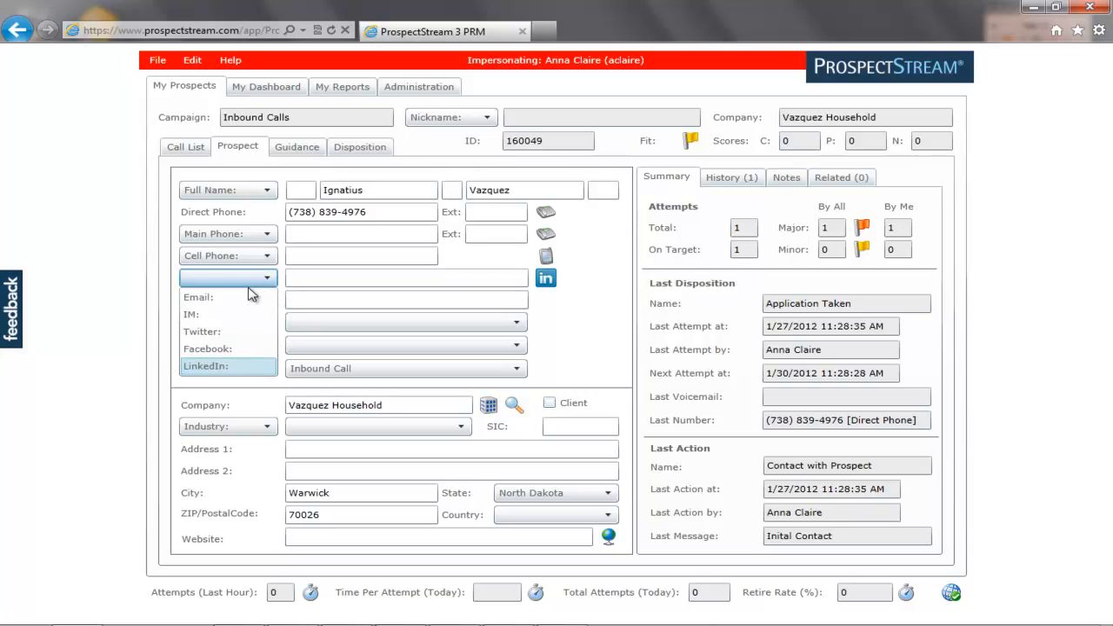
click(244, 297)
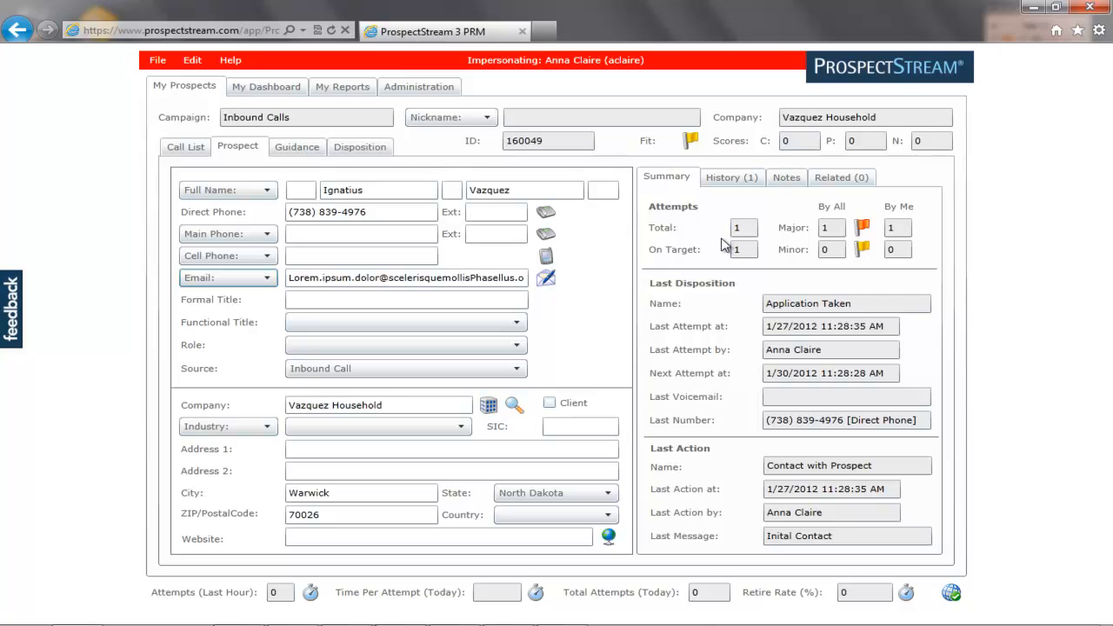
Review the prospect's History, with Application Taken details, plus Notes and Related contacts, then show the Guidance script.
click(731, 180)
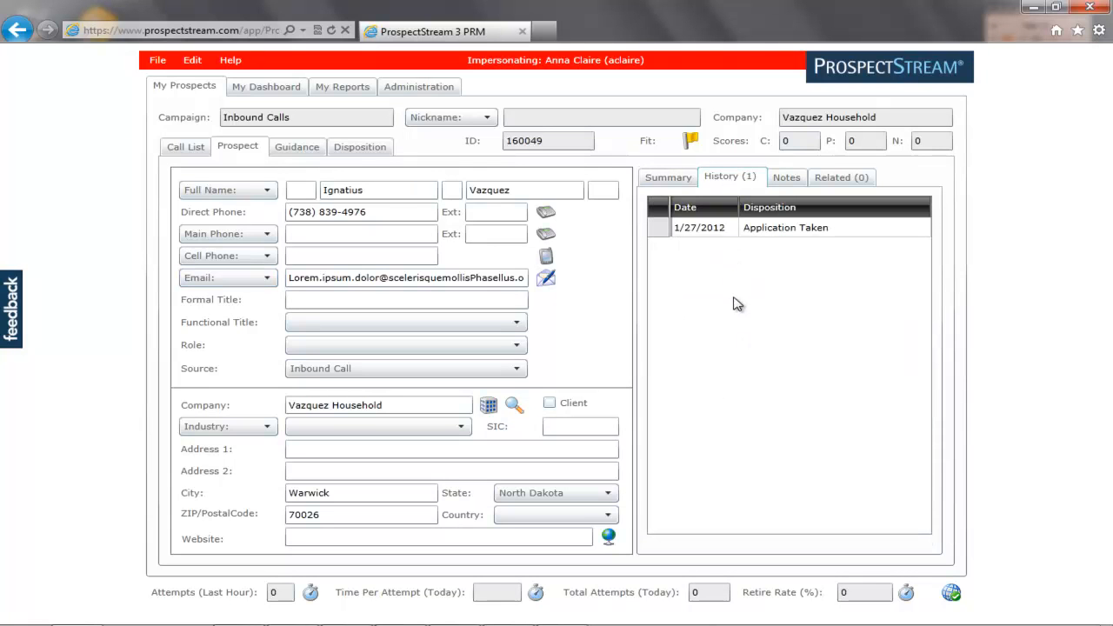
click(766, 230)
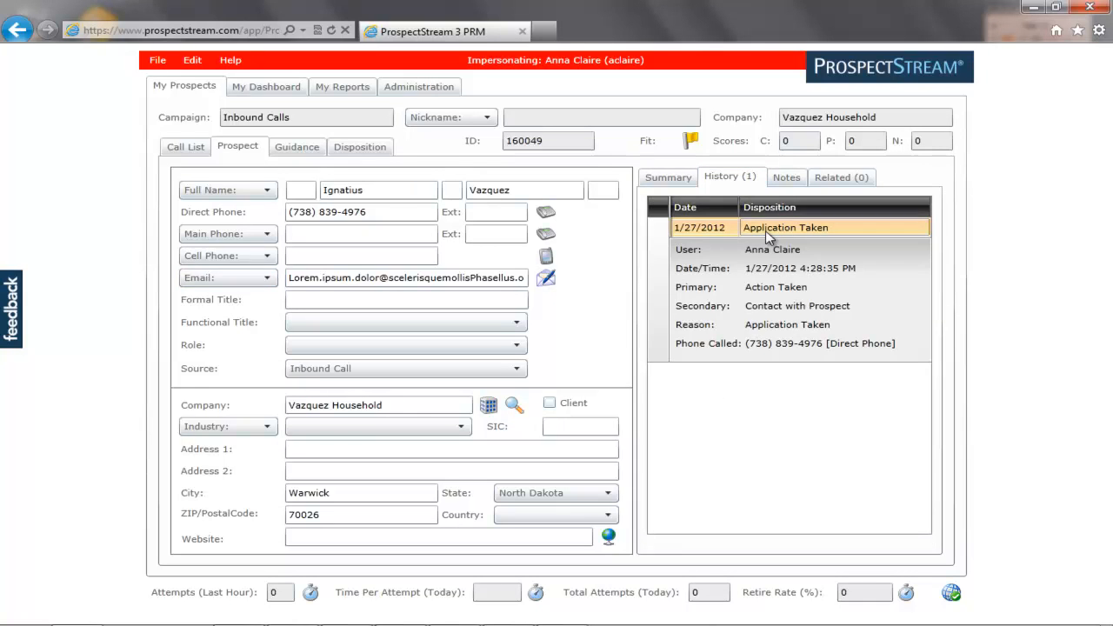
click(787, 178)
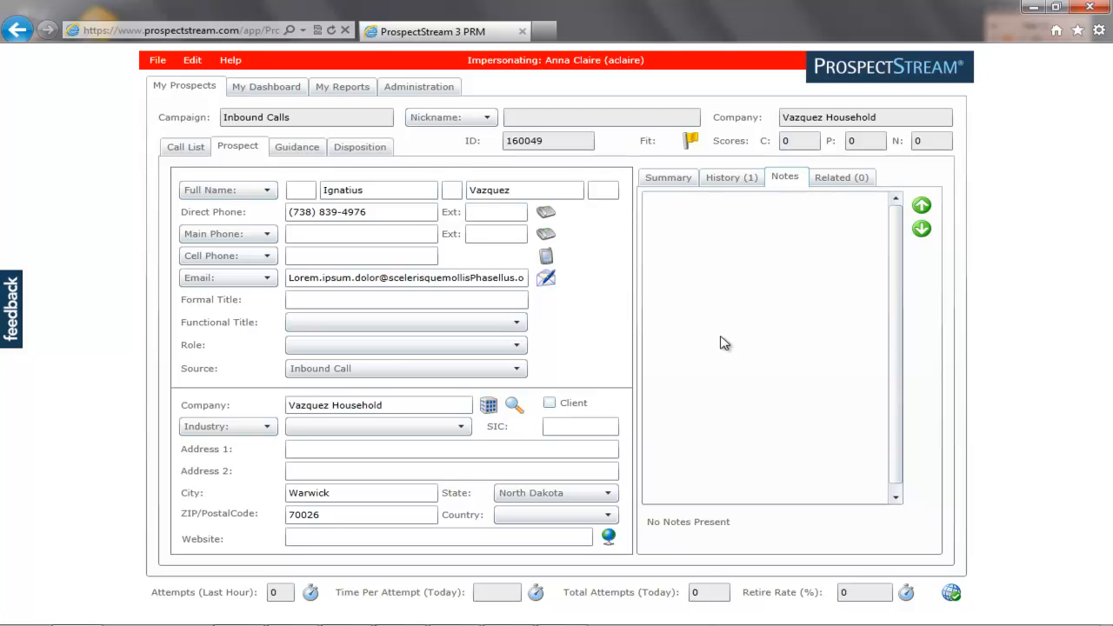
click(830, 184)
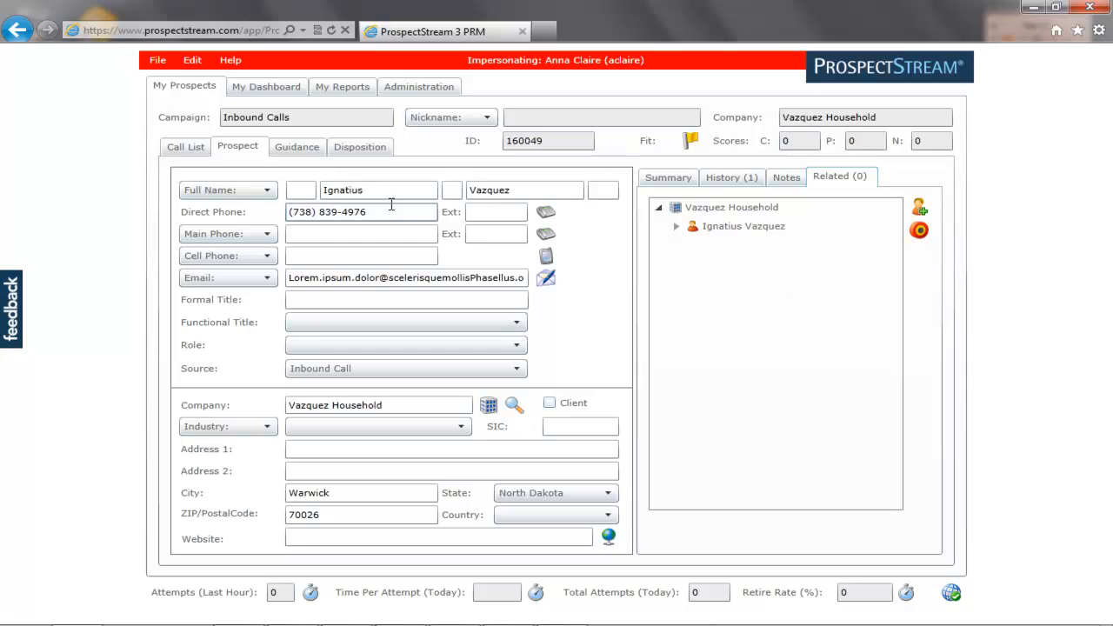
click(294, 149)
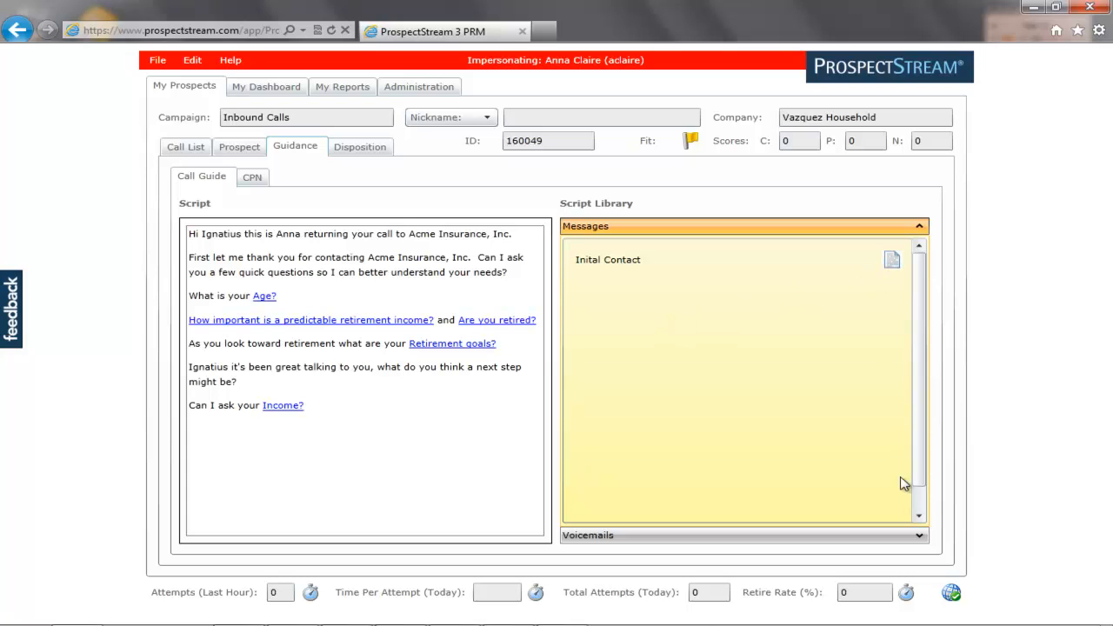
click(919, 537)
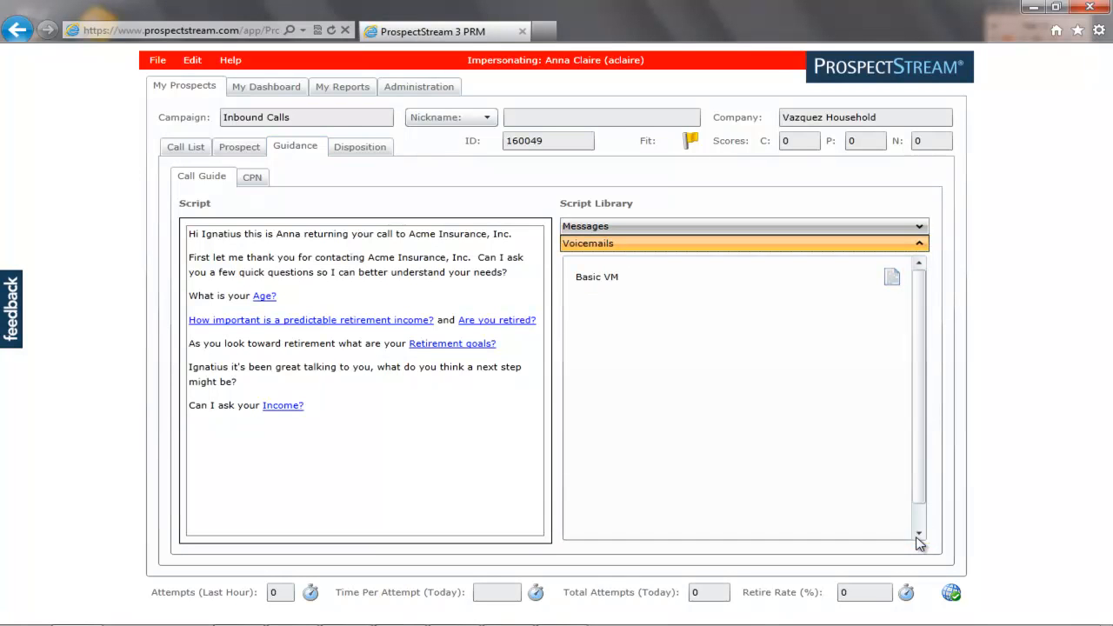
click(918, 225)
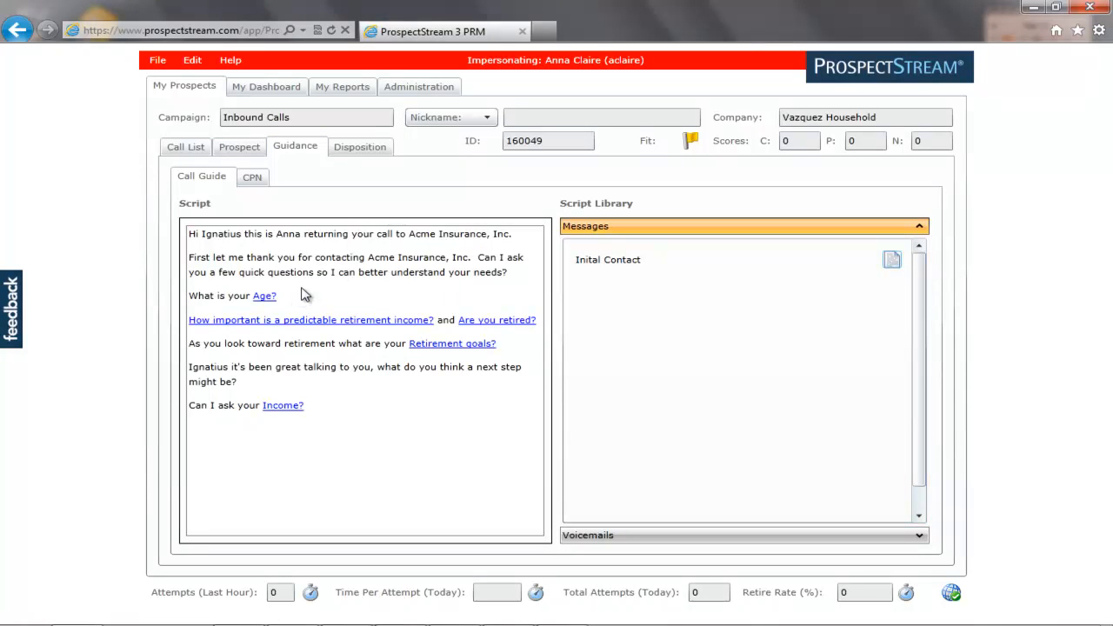
drag(201, 239, 247, 243)
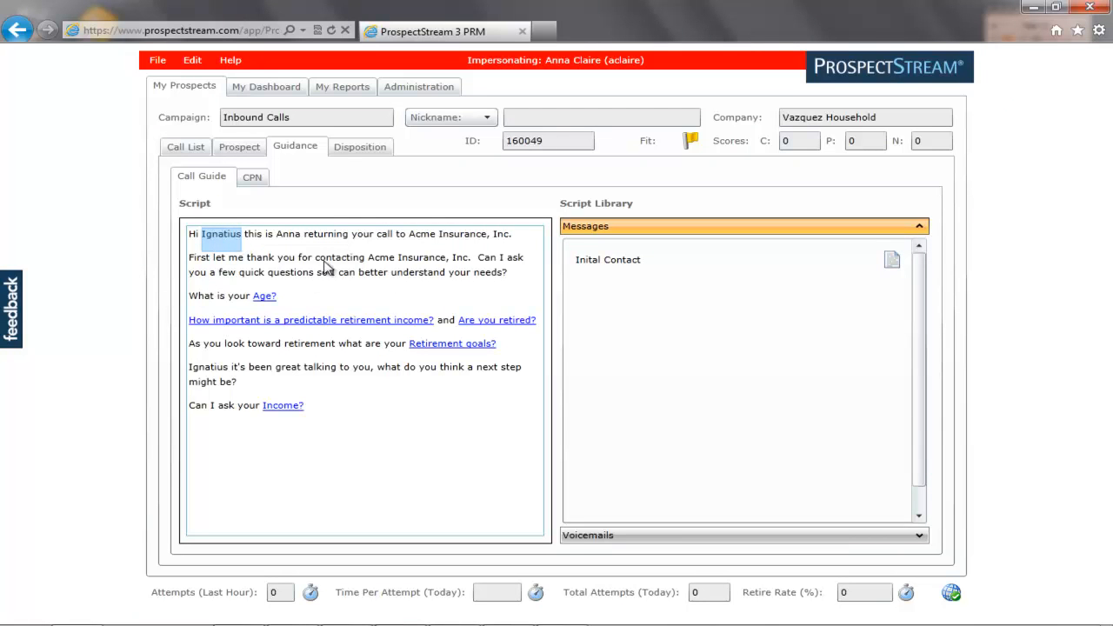
drag(276, 238, 300, 241)
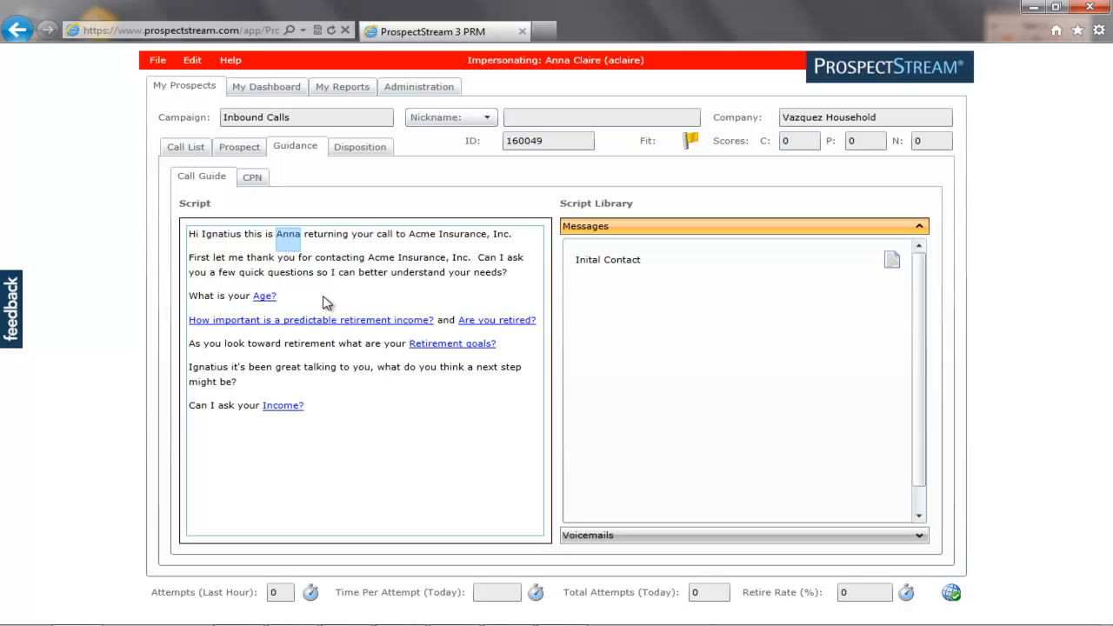
Answer the CPN questions Age as 18-25 and Are you retired as Yes.
click(265, 297)
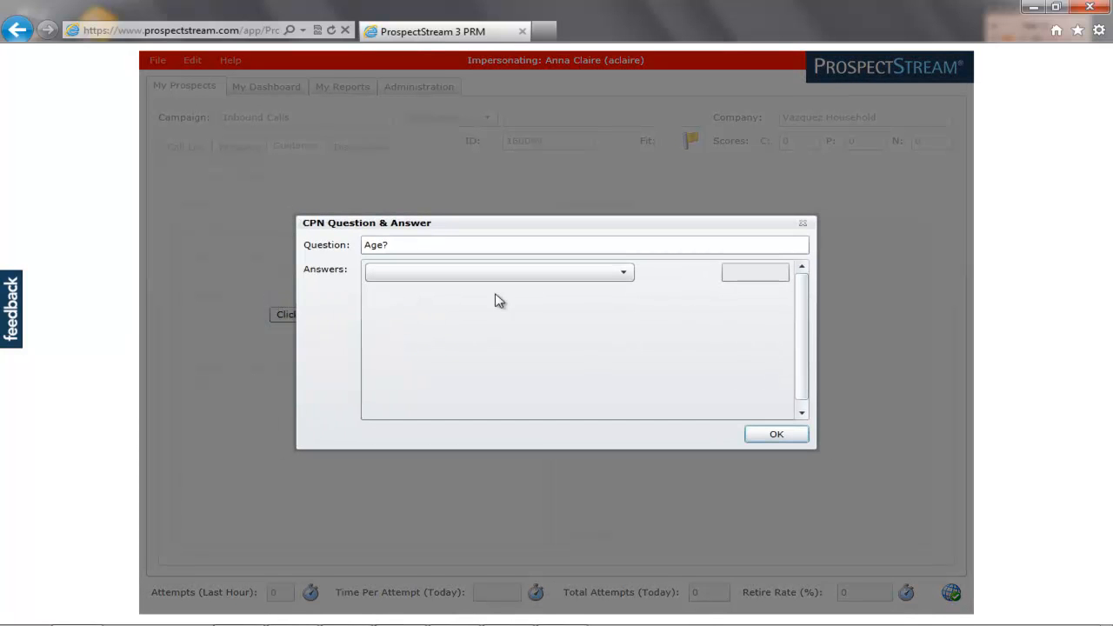
click(620, 276)
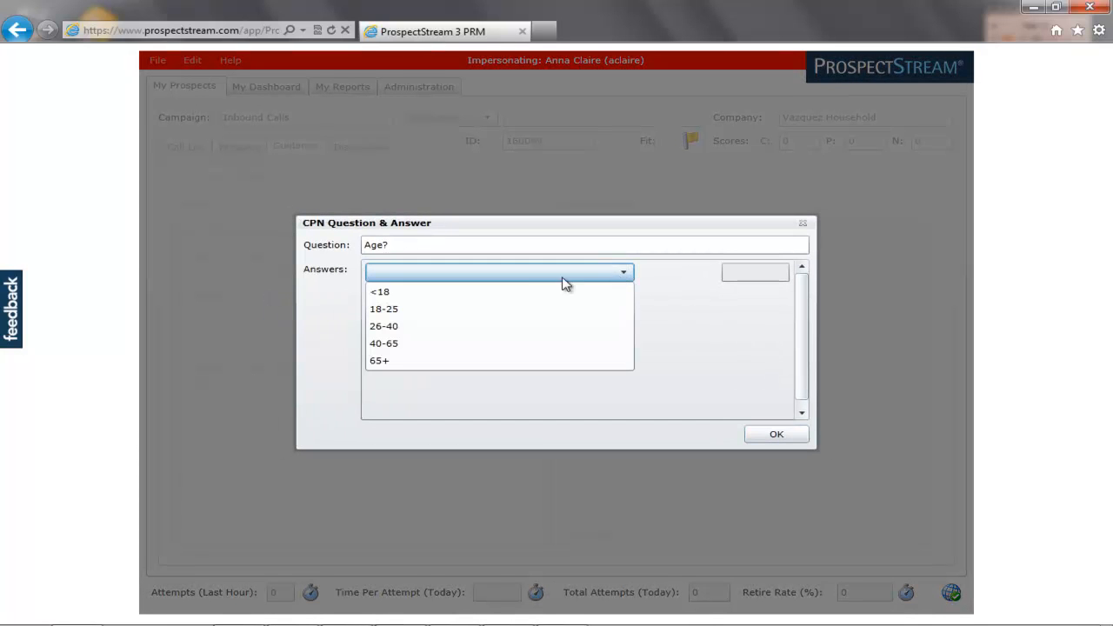
click(420, 310)
click(773, 435)
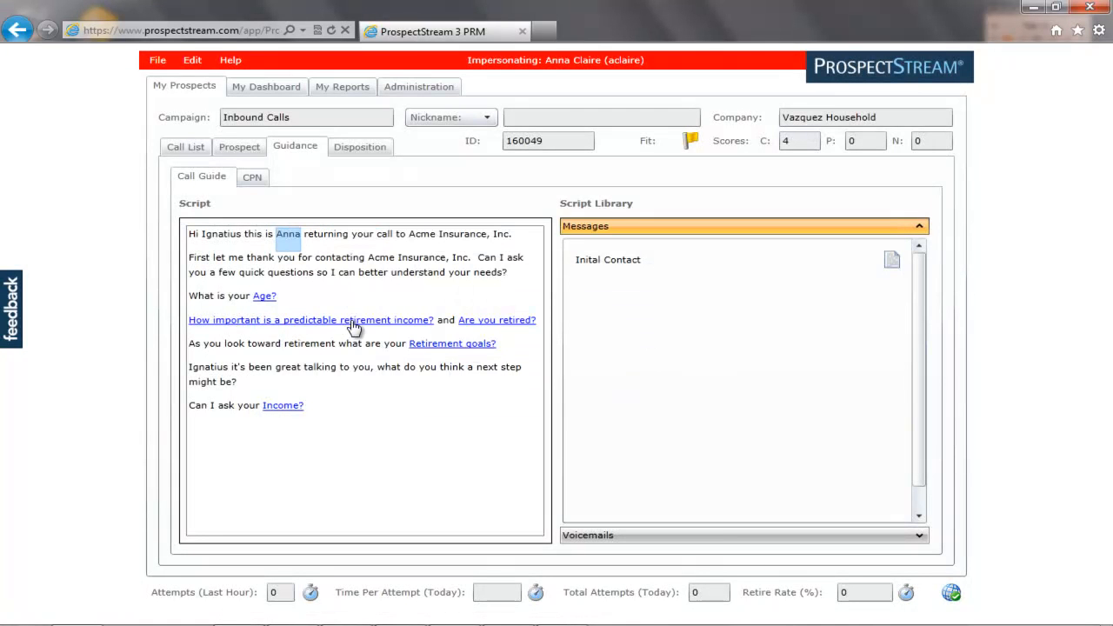
click(487, 321)
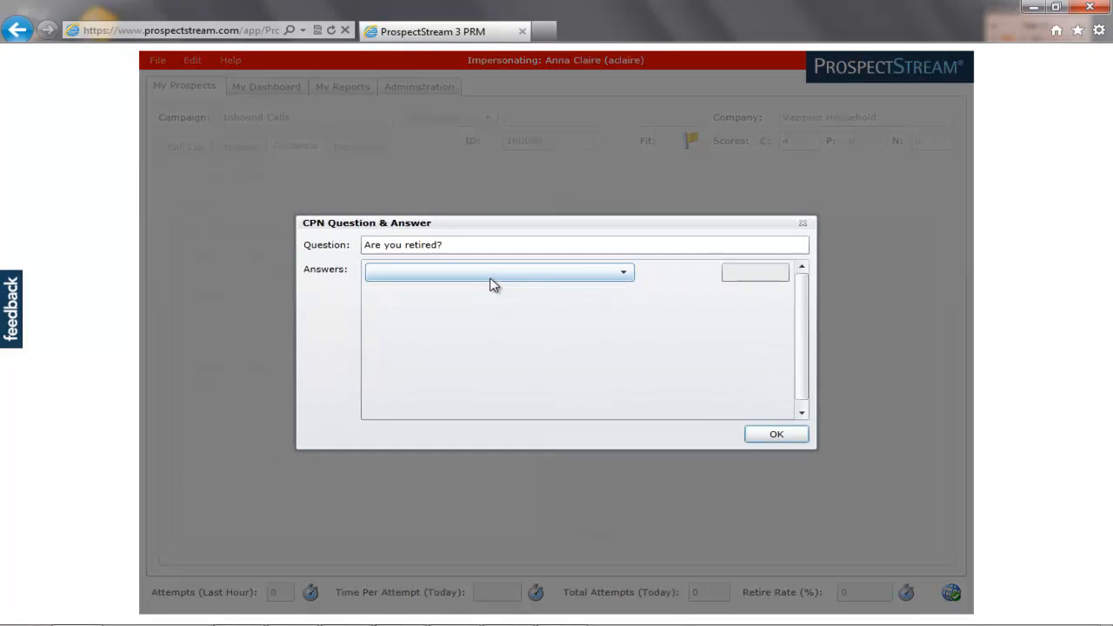
click(623, 276)
click(427, 294)
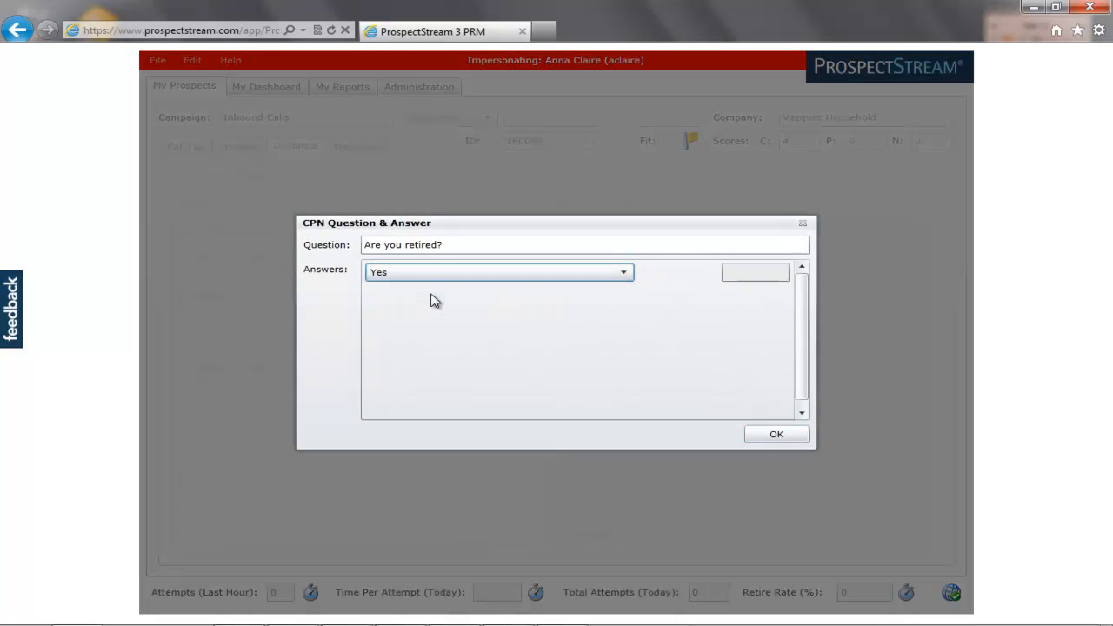
click(756, 439)
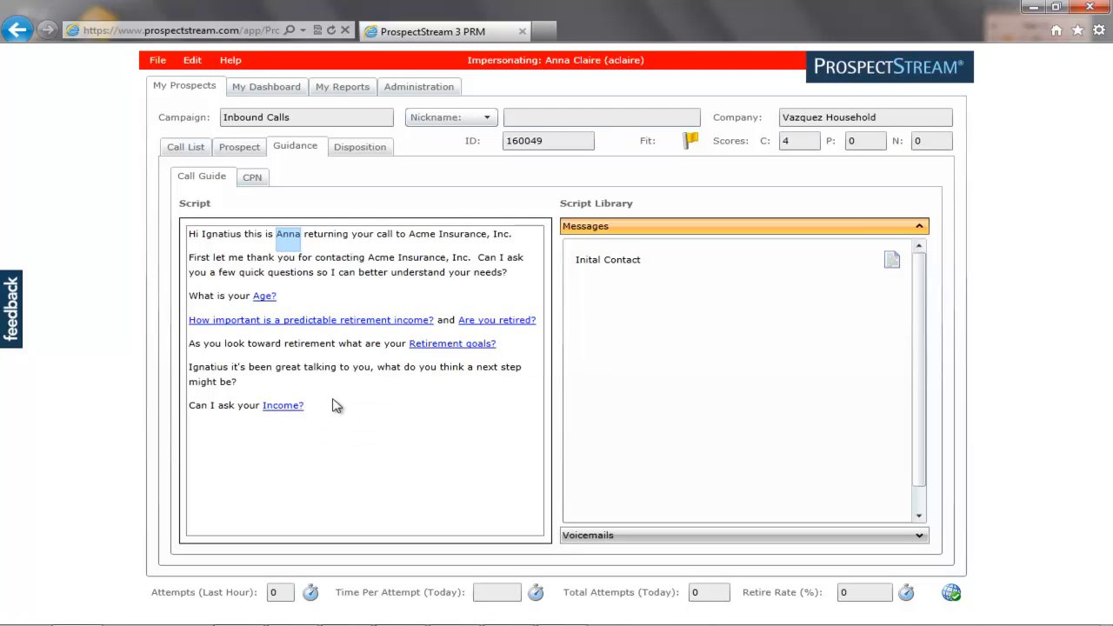
Set retirement goals to New Hobby and Travel and predictable income importance to Very important.
click(467, 347)
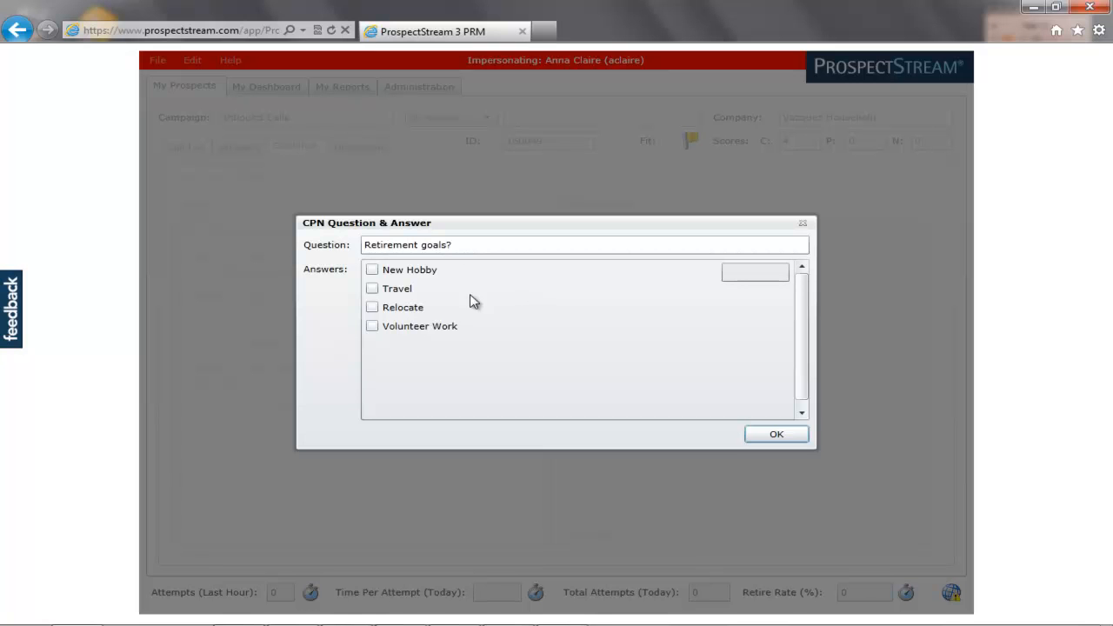
click(375, 272)
click(373, 289)
click(754, 437)
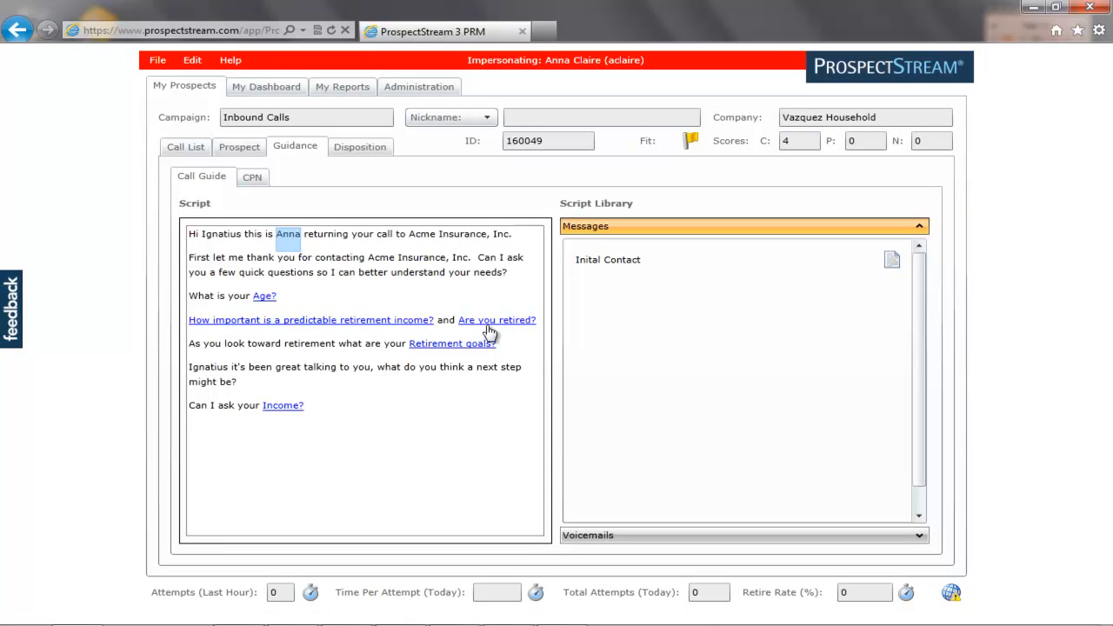
click(380, 322)
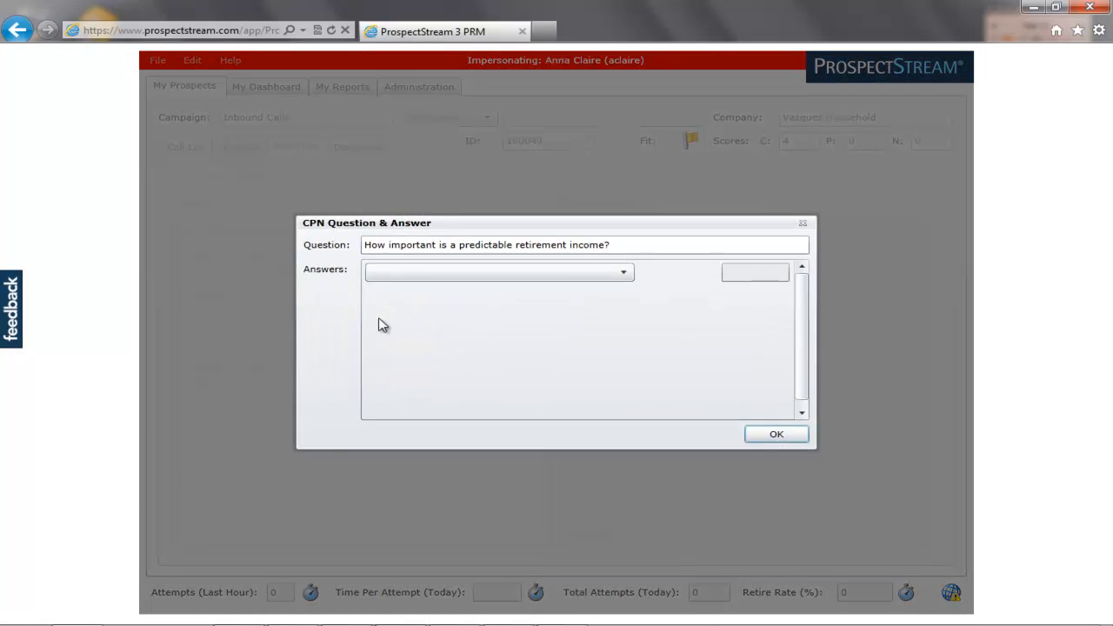
click(623, 273)
click(451, 291)
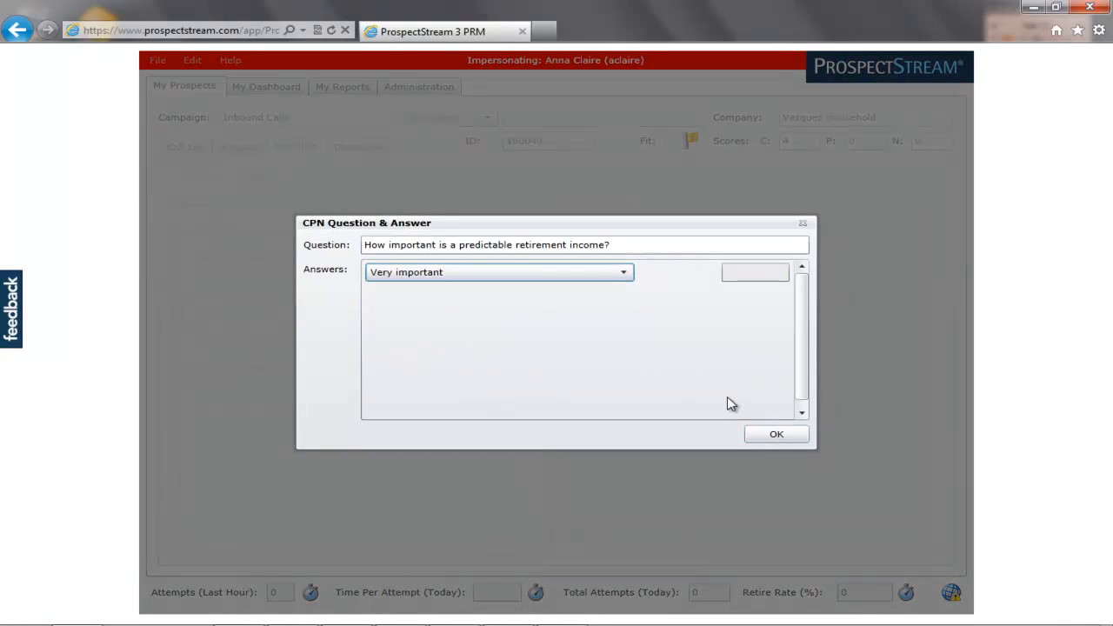
click(762, 437)
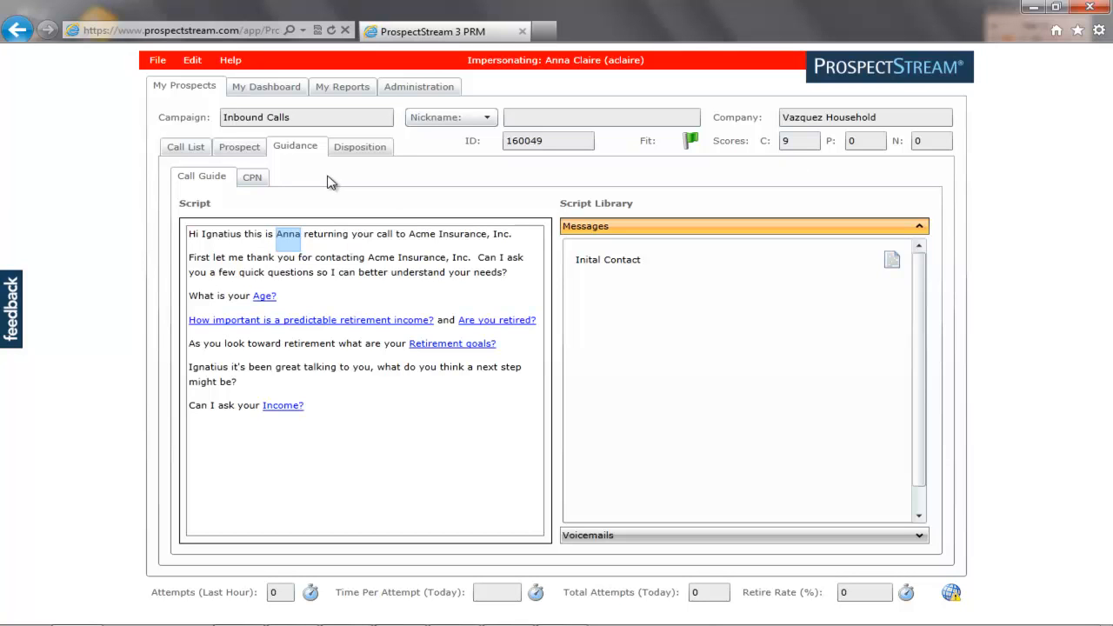
Set the CPN Income answer to >$50,000, raising C to 15, and open the disposition form.
click(261, 185)
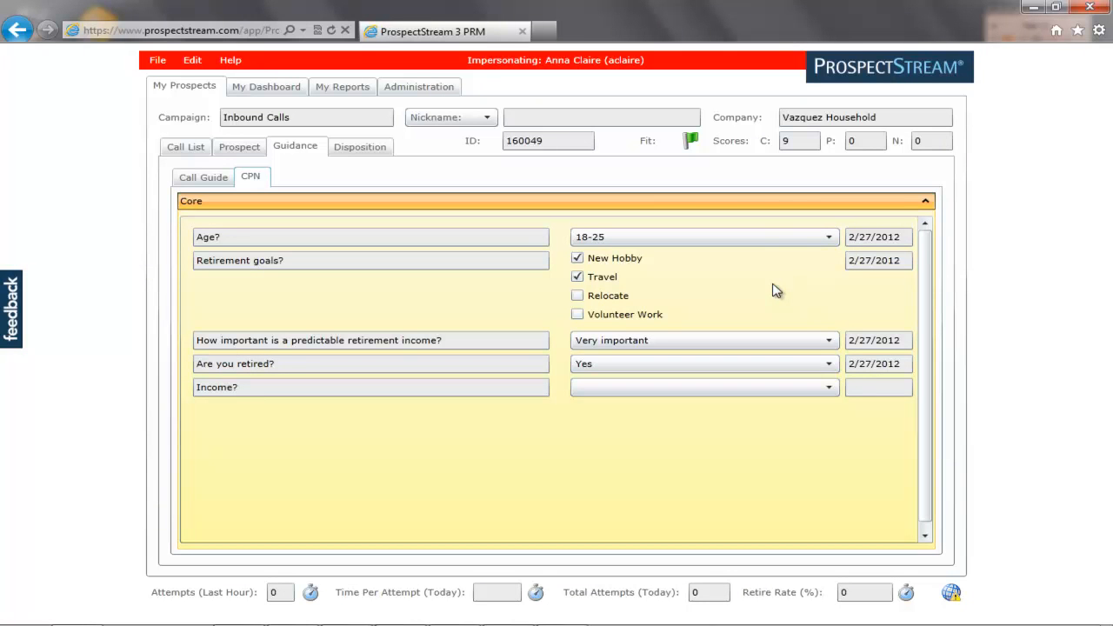
click(830, 390)
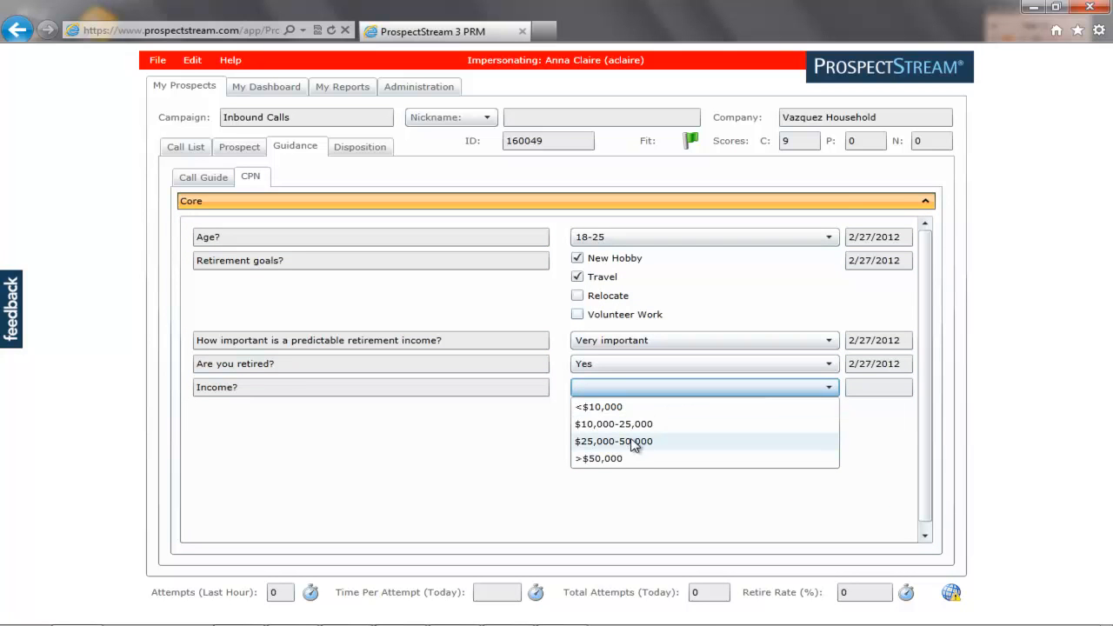
click(626, 458)
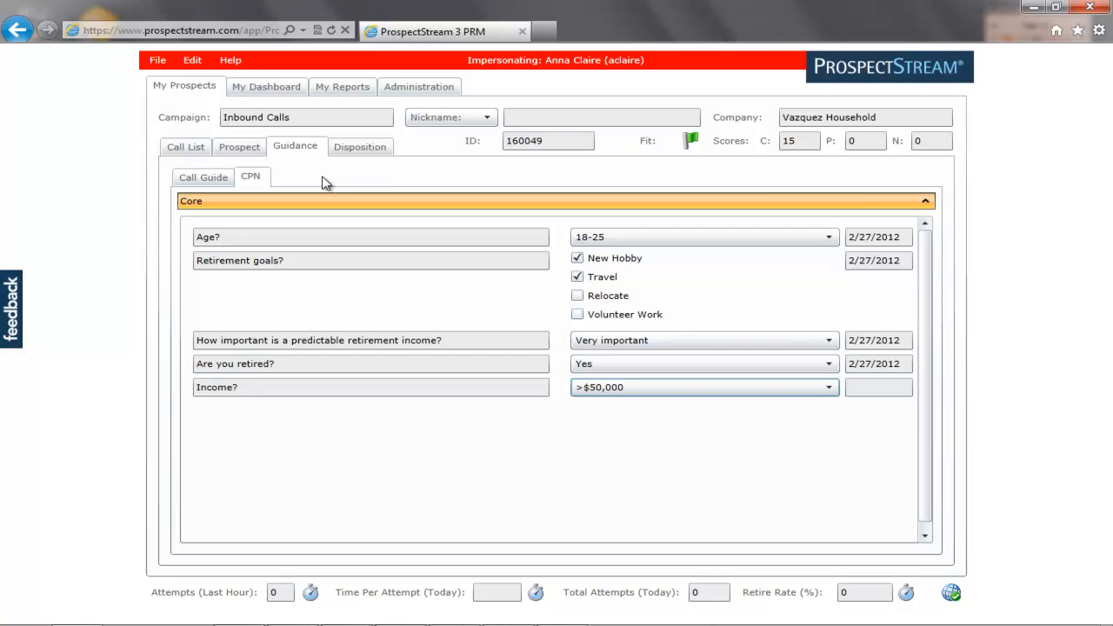
click(360, 148)
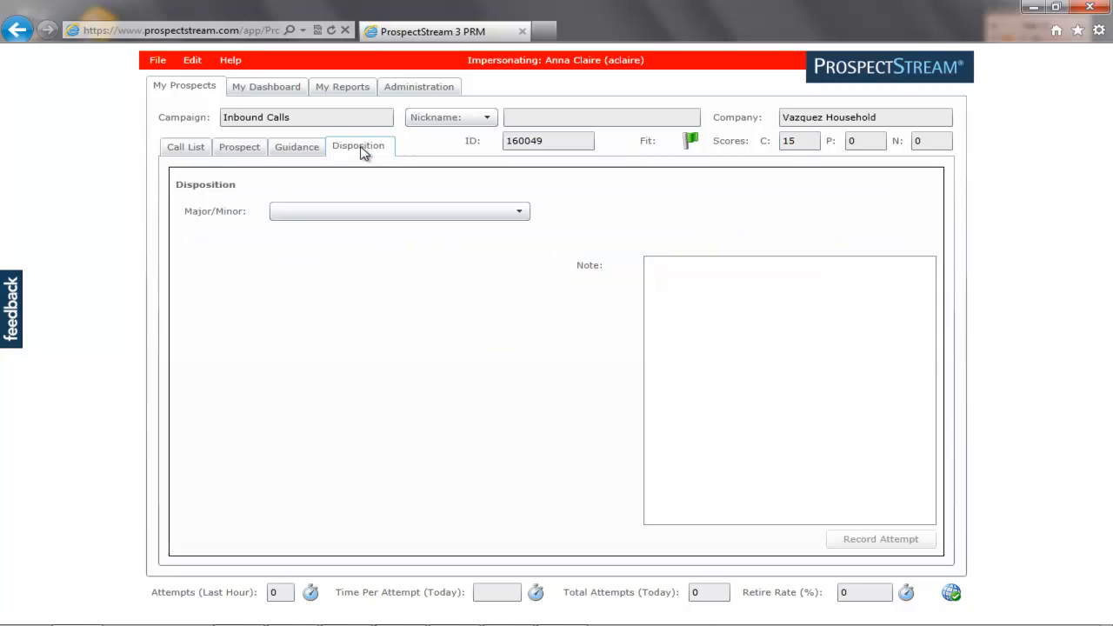
Set the disposition to Action Taken, Contact with Prospect, Future Interest (3-9 Months), message Inital Contact.
click(521, 214)
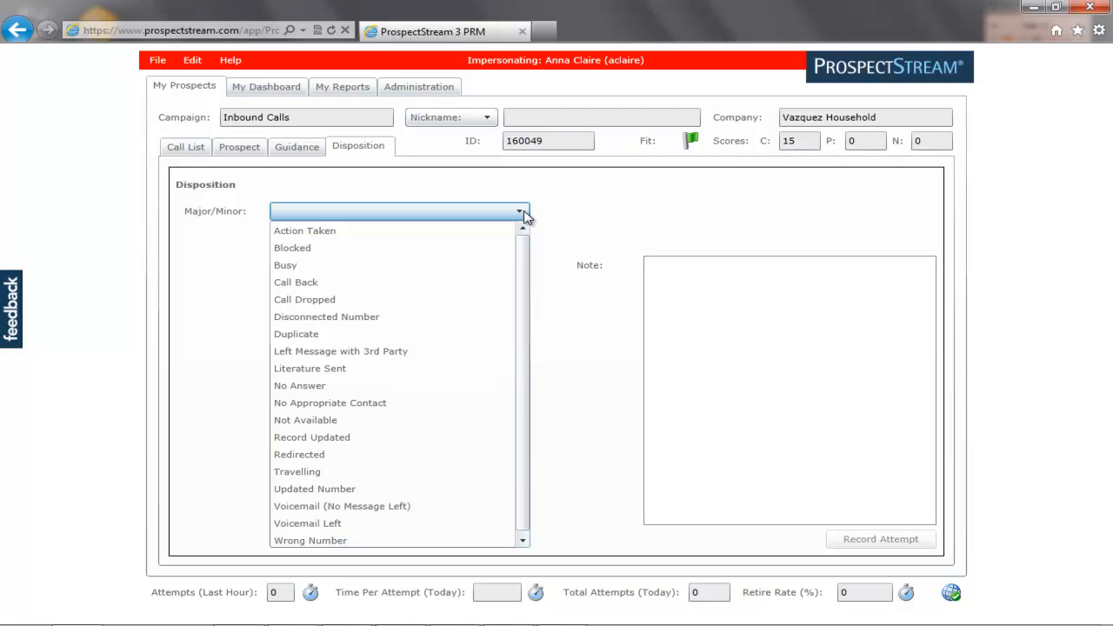
click(343, 231)
click(522, 235)
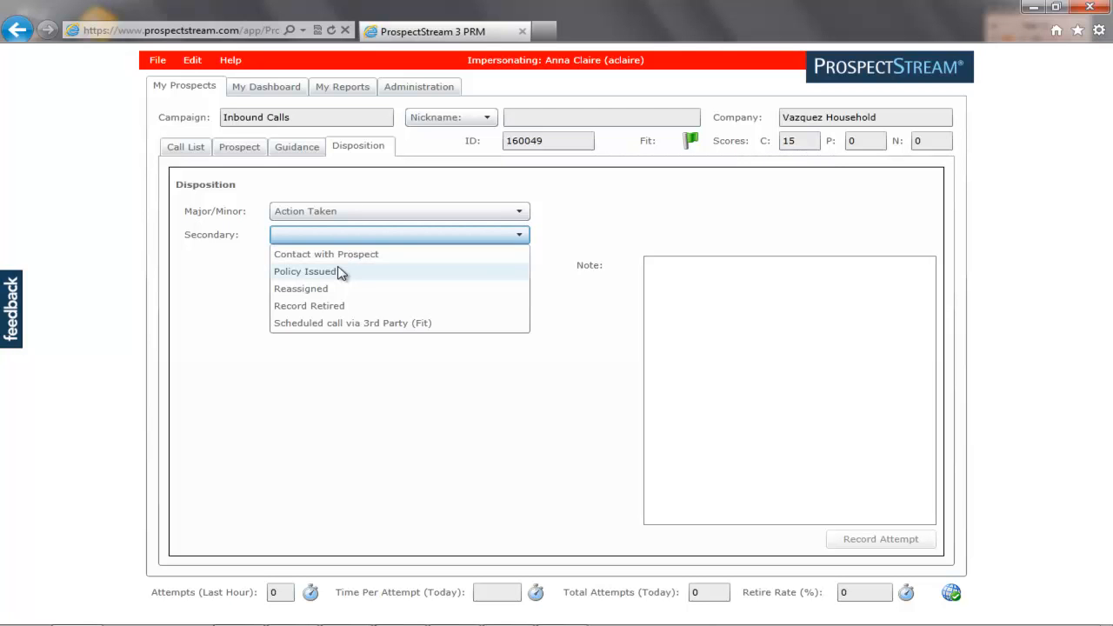
click(340, 257)
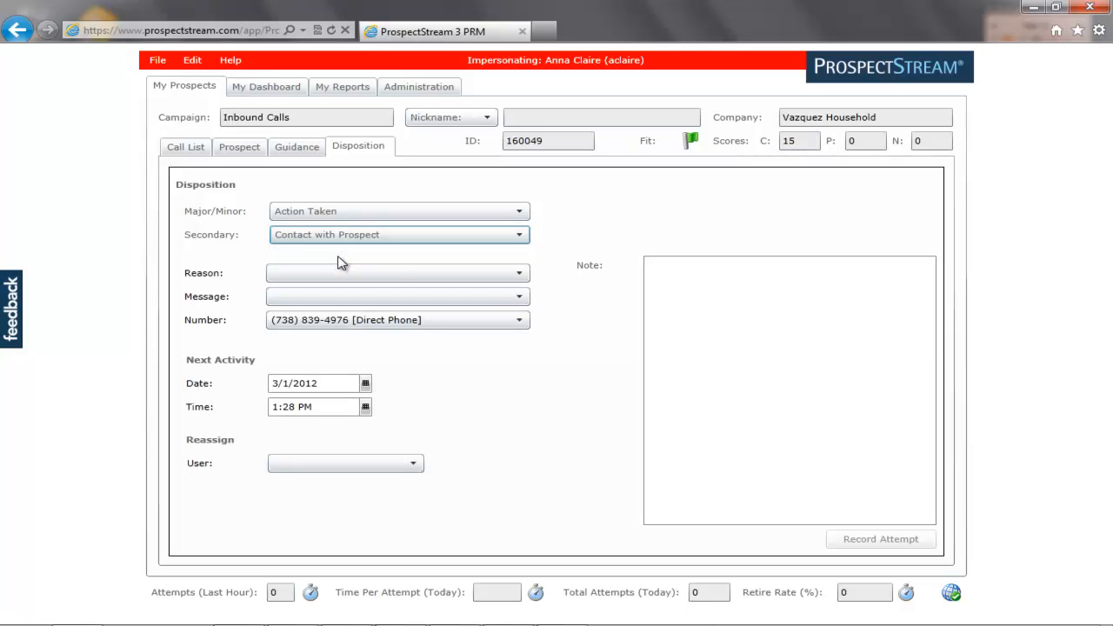
click(520, 275)
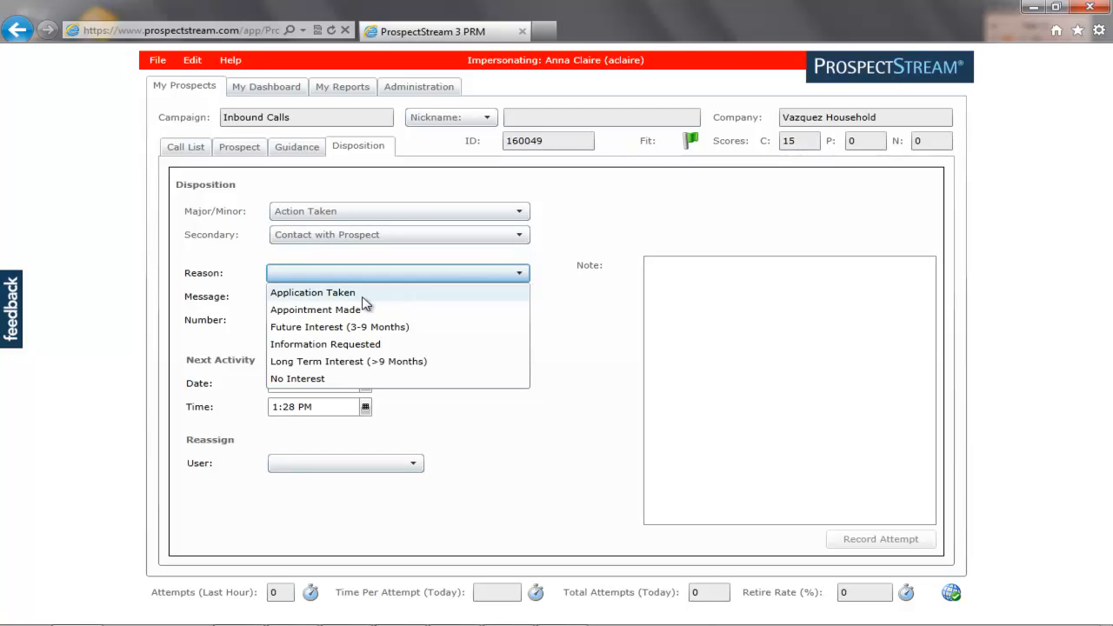
click(318, 327)
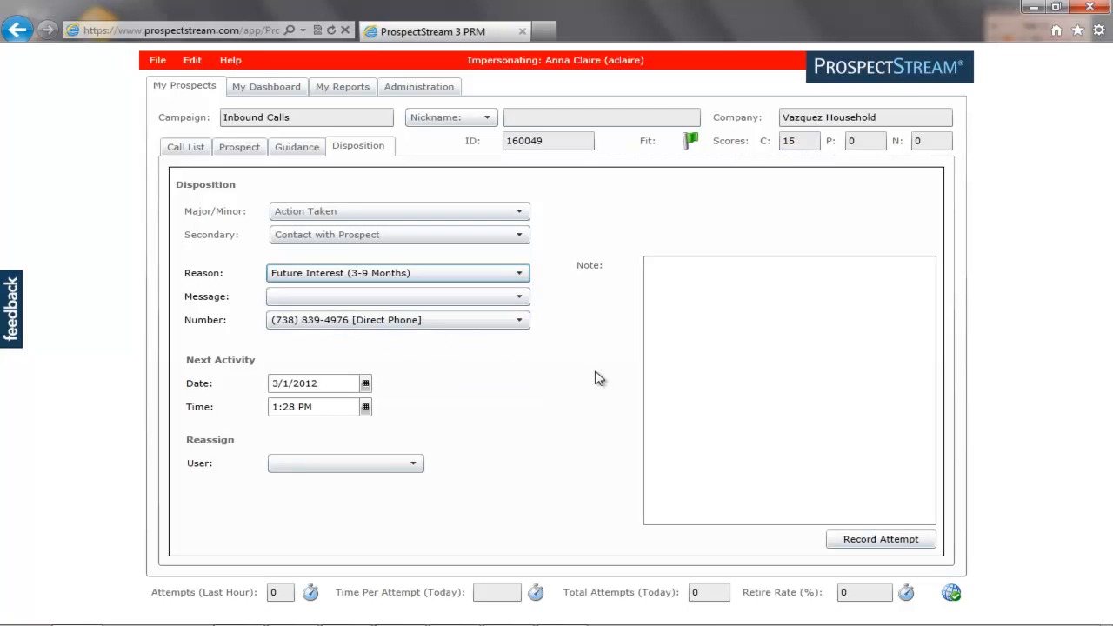
click(520, 297)
click(462, 318)
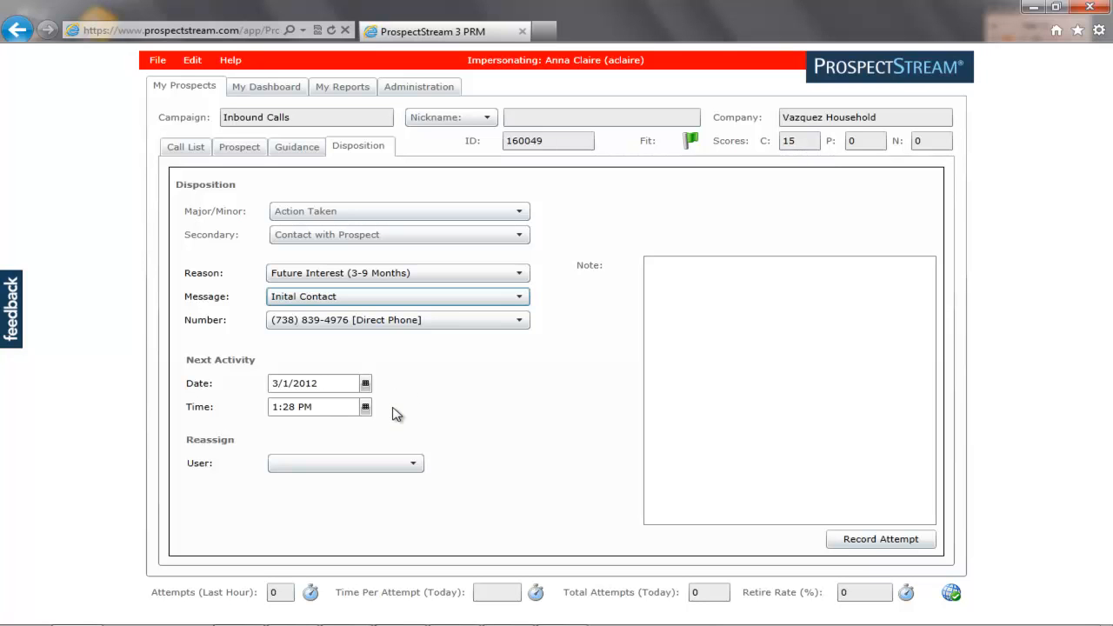
Change the next activity date to 5/1/2012.
click(284, 382)
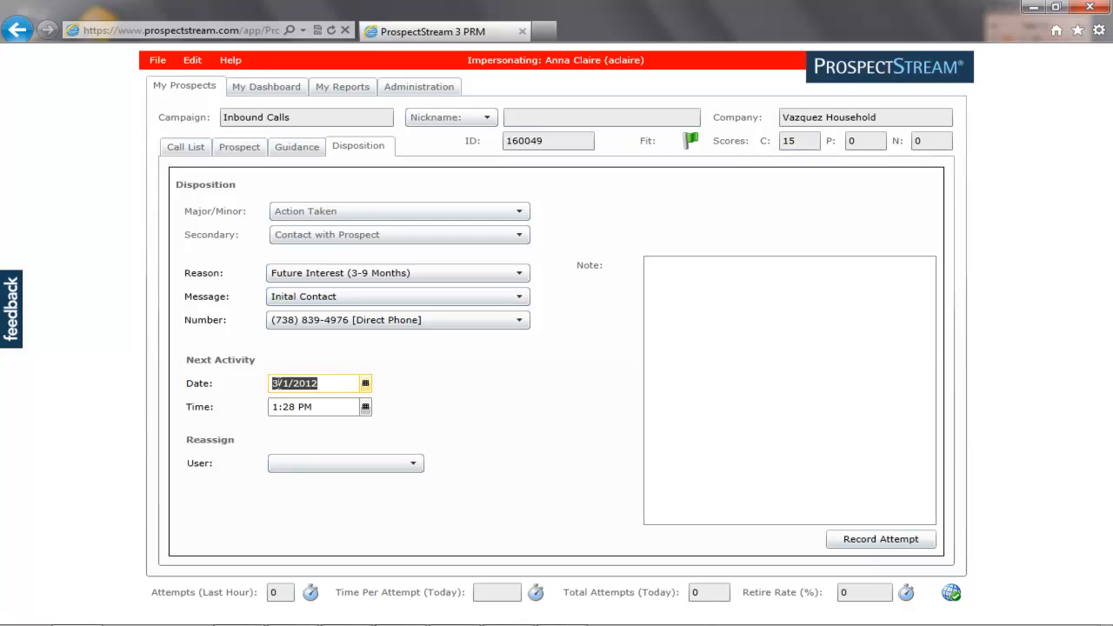
click(279, 382)
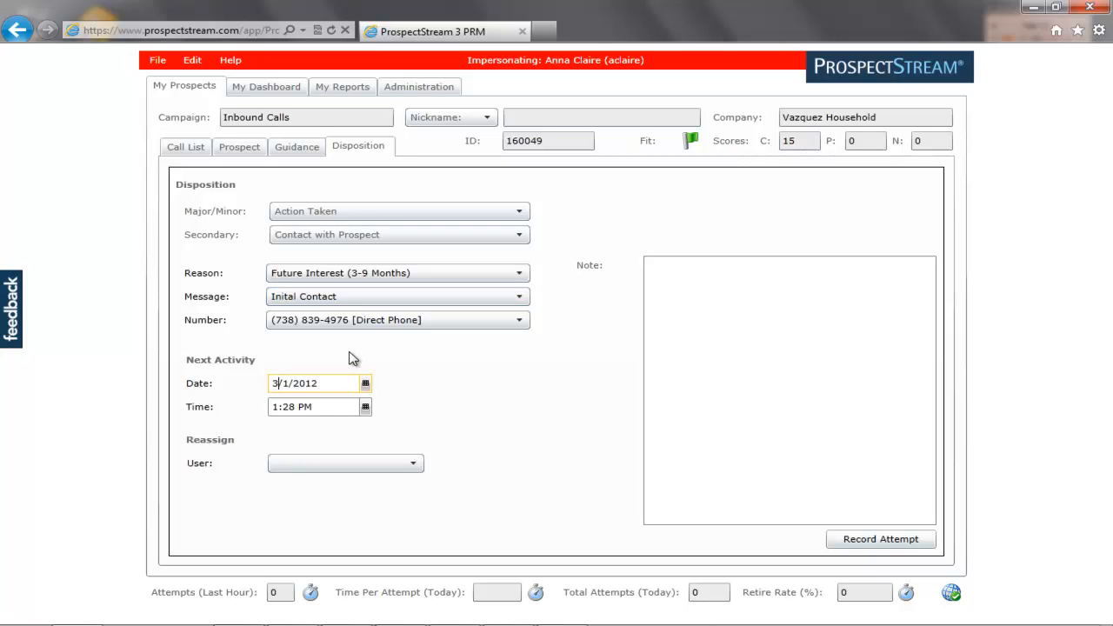
key(BackSpace)
text(5)
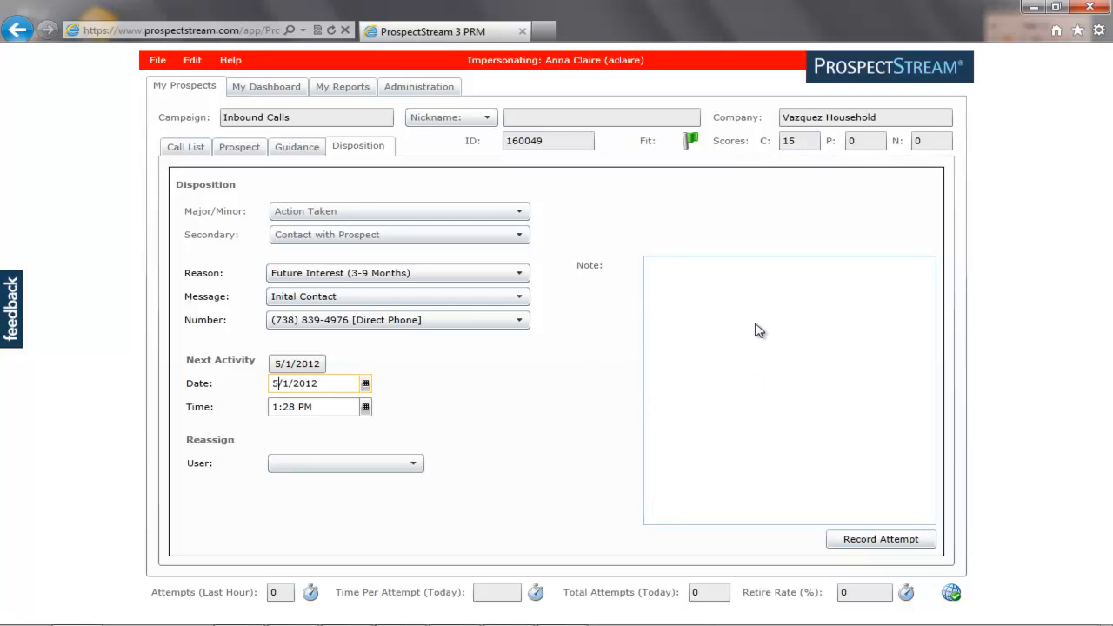
Record the call attempt to save the disposition and load the next prospect.
click(885, 546)
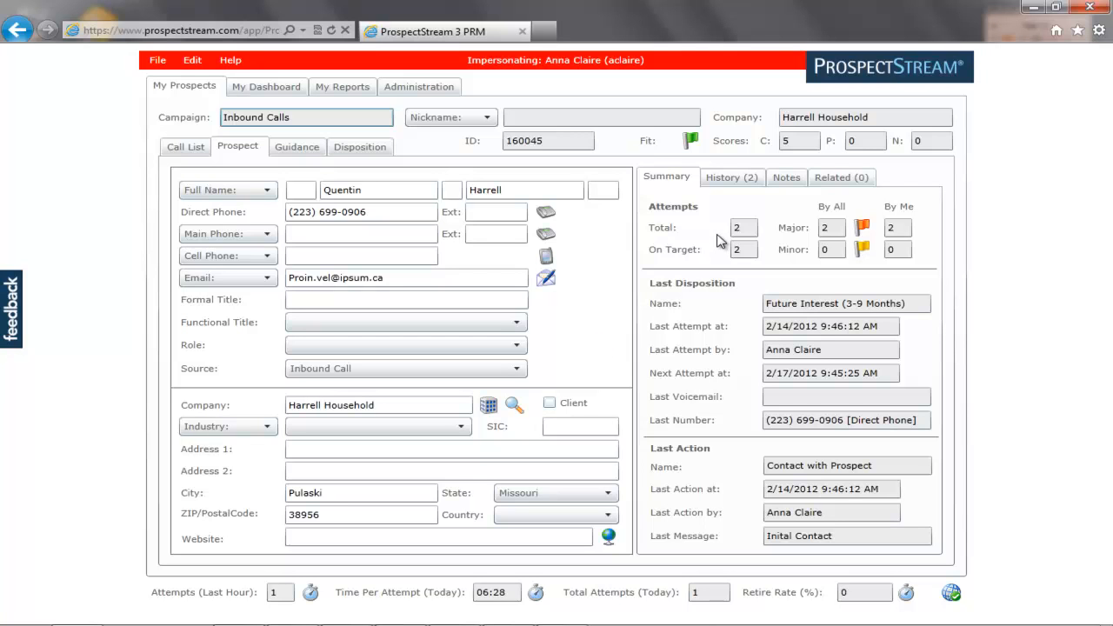
Review Harrell Household's history, load the Basic VM voicemail script, and list the Major/Minor disposition outcomes.
click(736, 179)
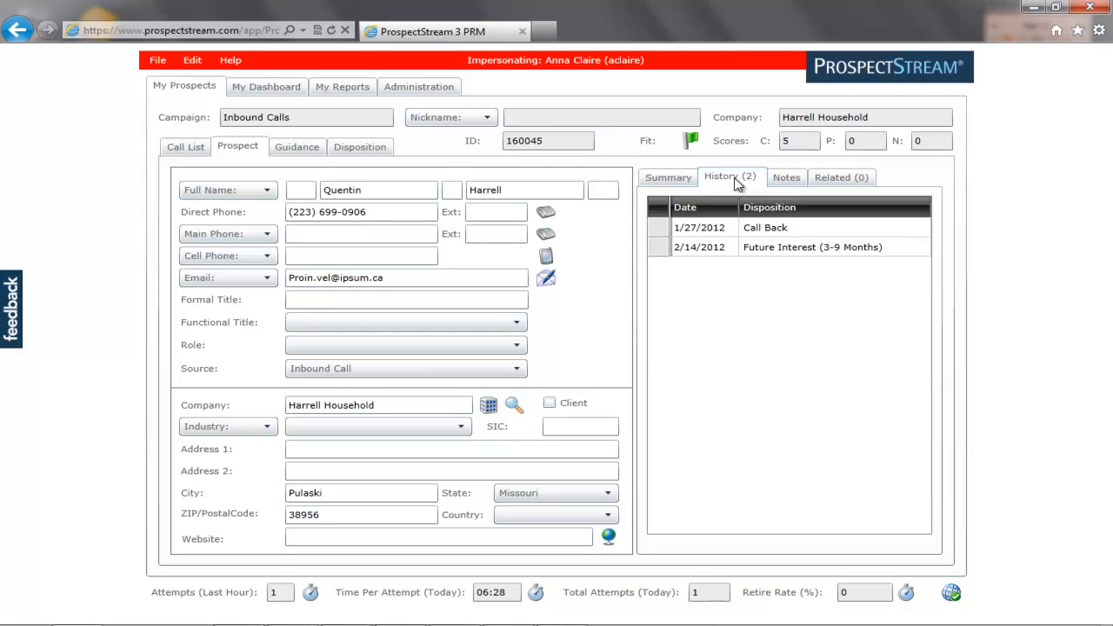
click(303, 153)
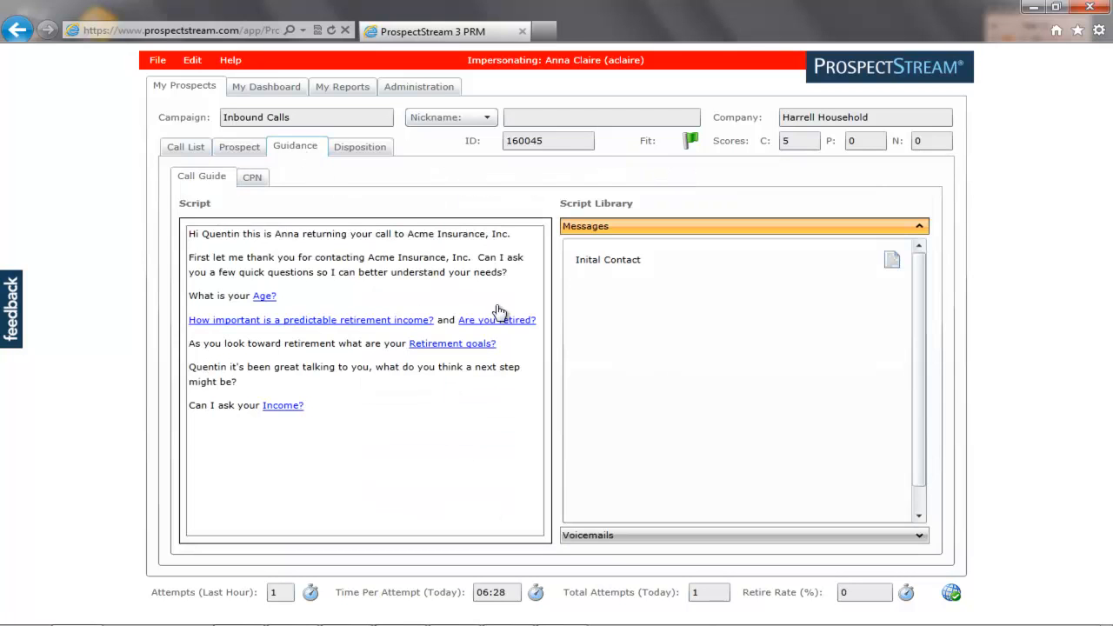
click(915, 538)
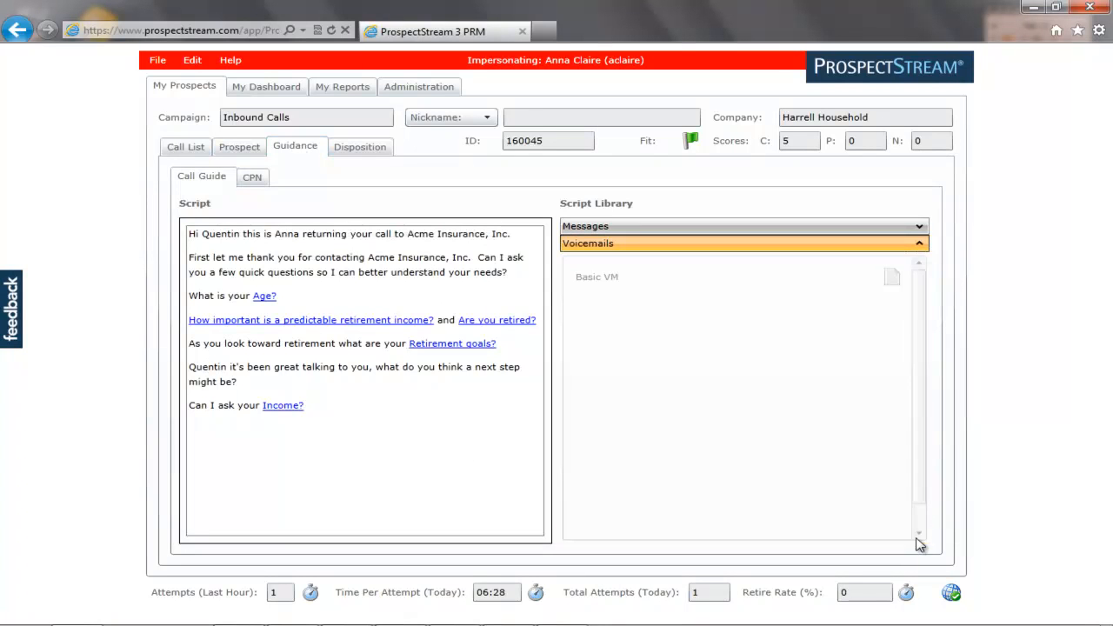
click(891, 278)
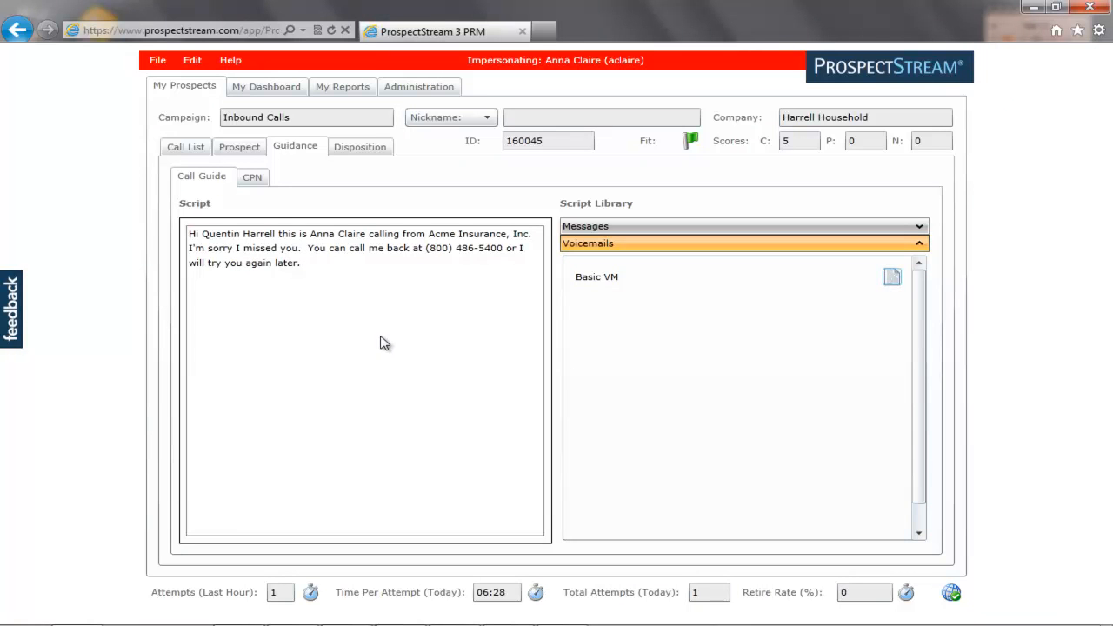
click(262, 180)
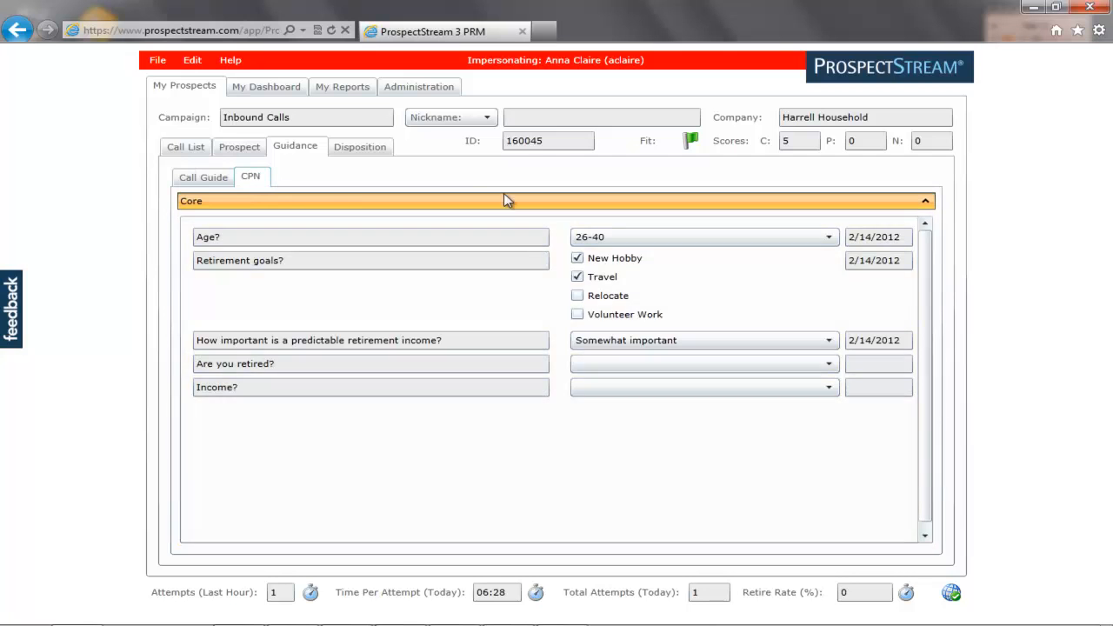
click(370, 148)
click(520, 213)
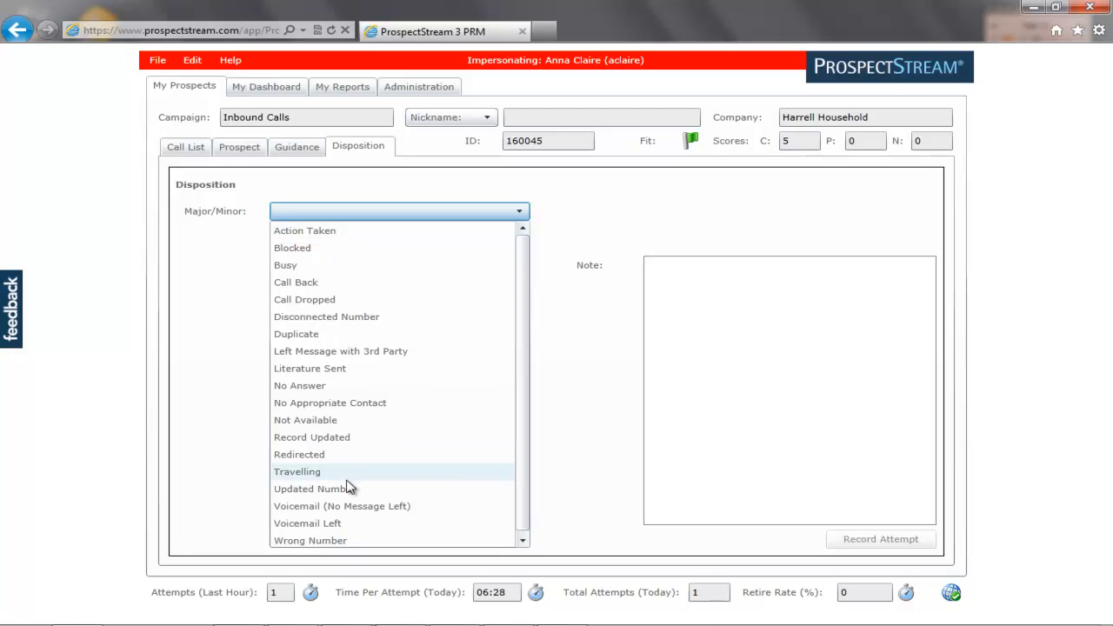
Record a Voicemail Left attempt with the Basic VM message for Harrell Household.
click(340, 525)
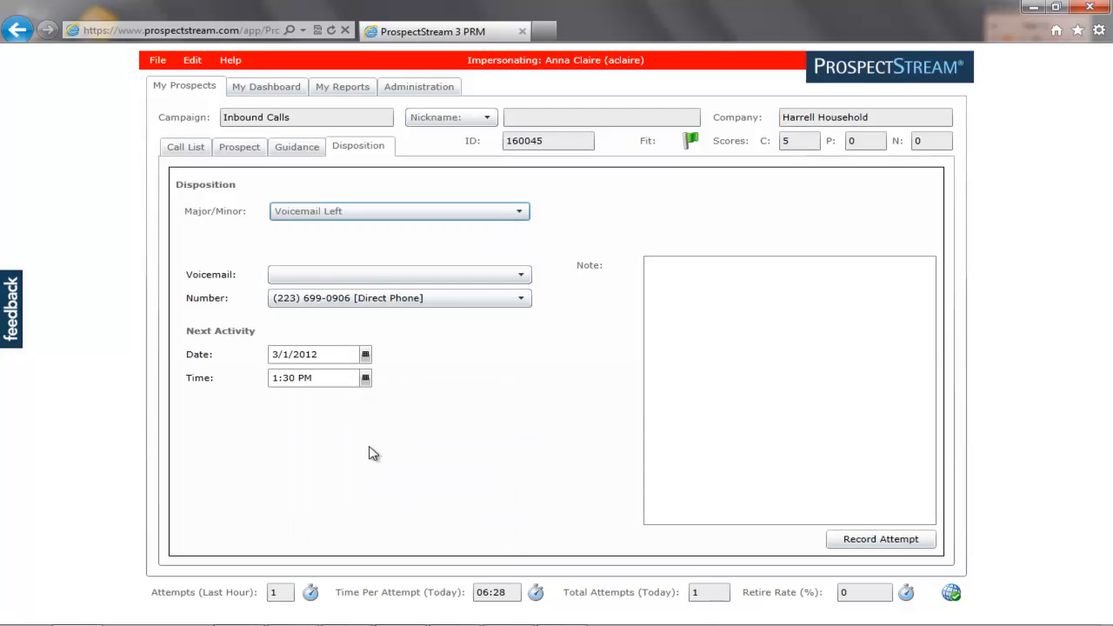
click(350, 294)
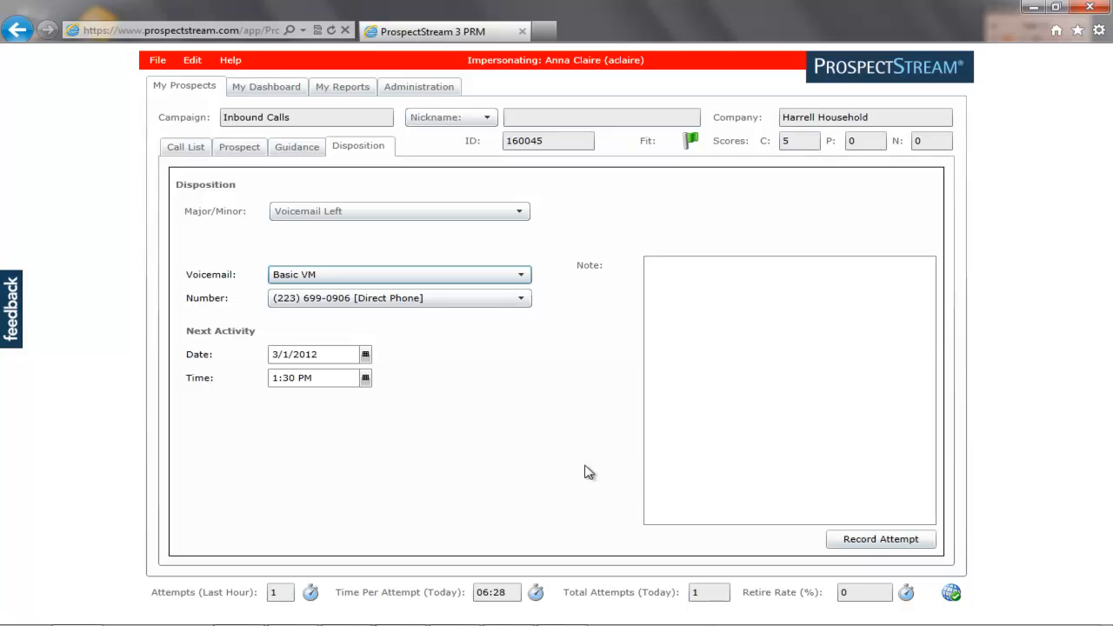
click(908, 539)
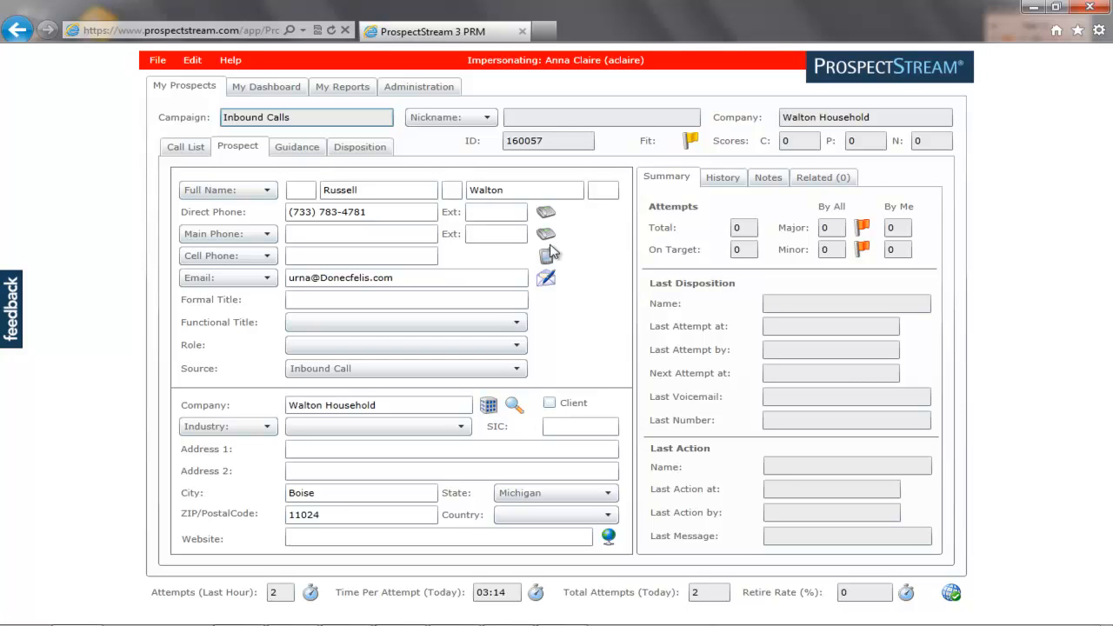
End the agent impersonation and bring up the Disposition Library in Administration.
click(158, 62)
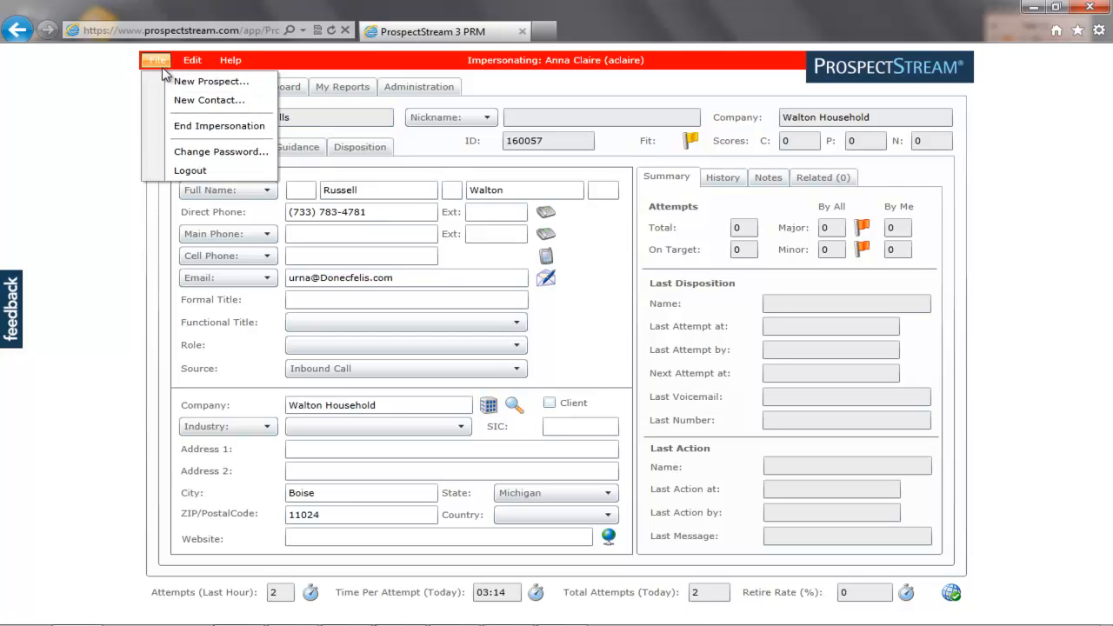
click(178, 126)
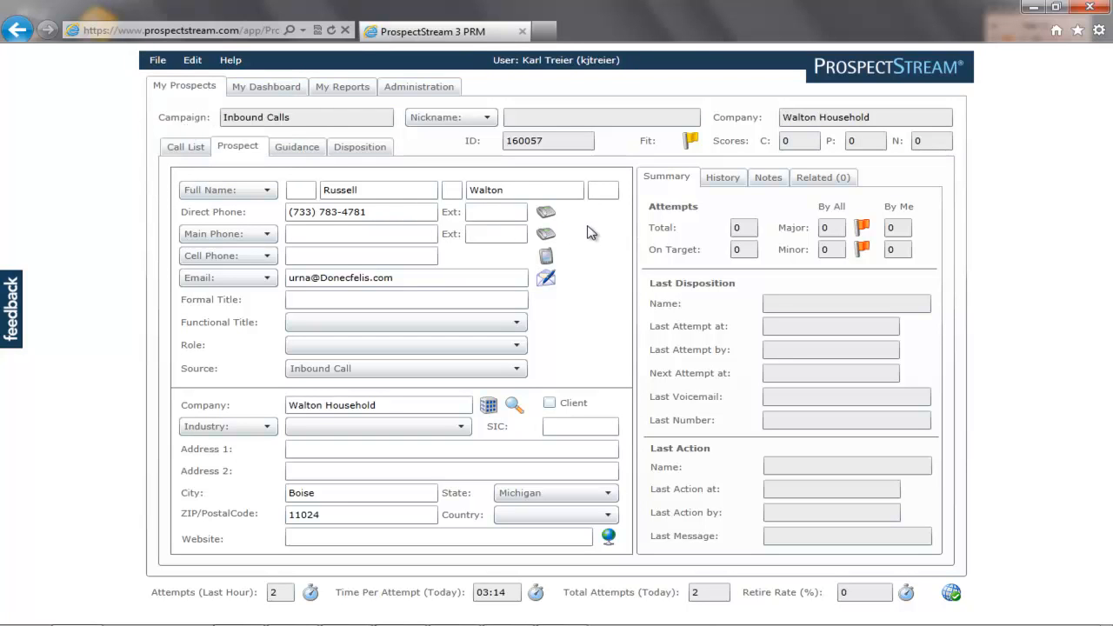
click(191, 60)
click(167, 93)
click(390, 87)
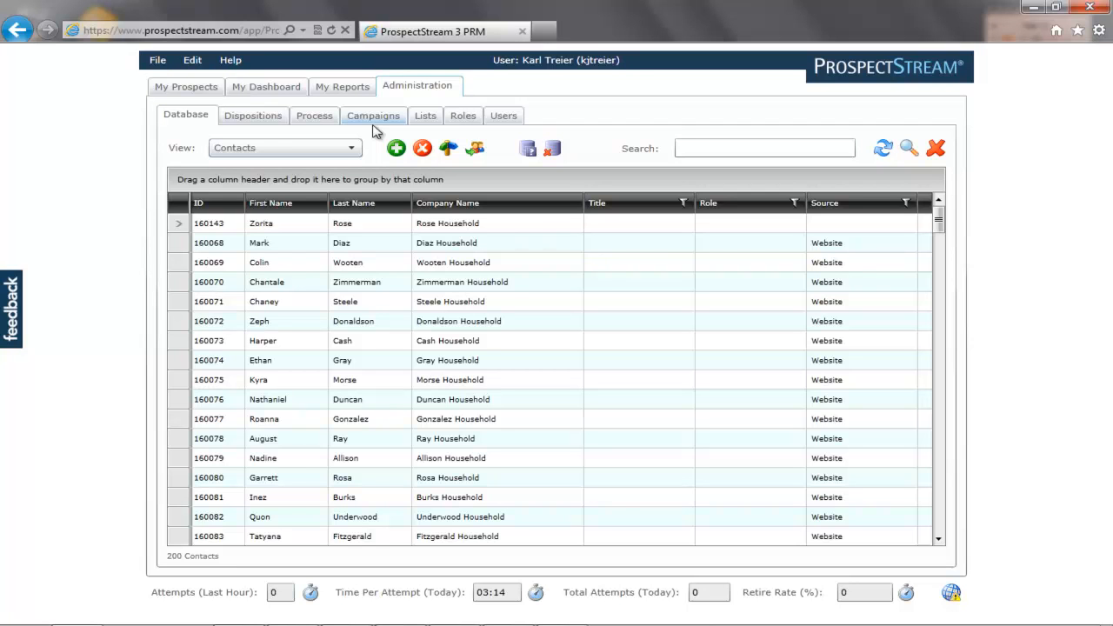
click(271, 121)
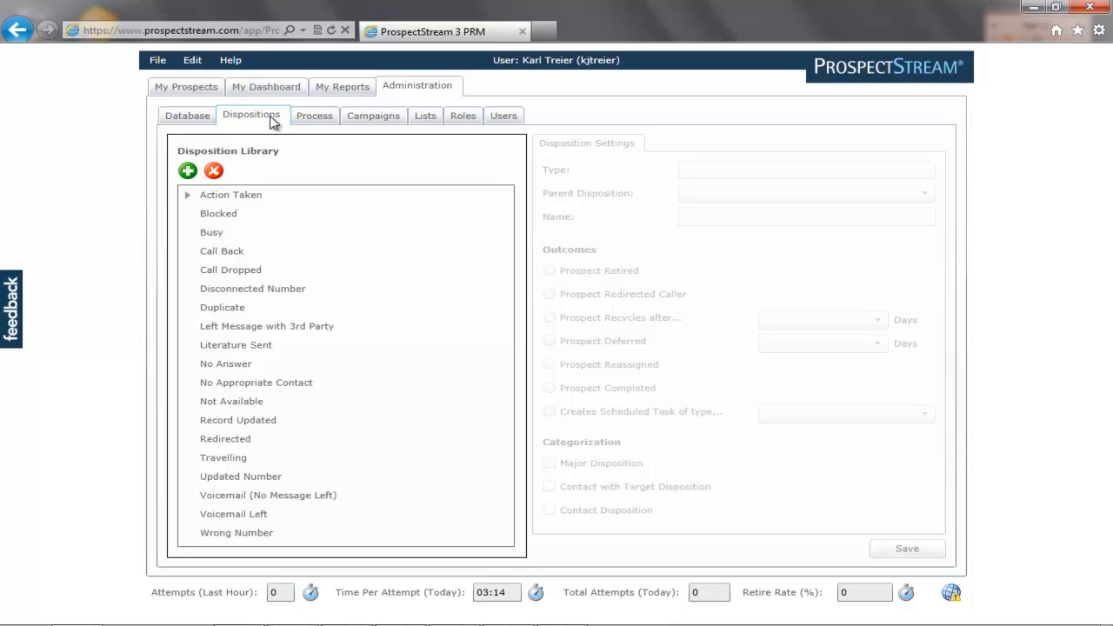
Add a new disposition to the library and name it Sent Information Packet.
click(187, 197)
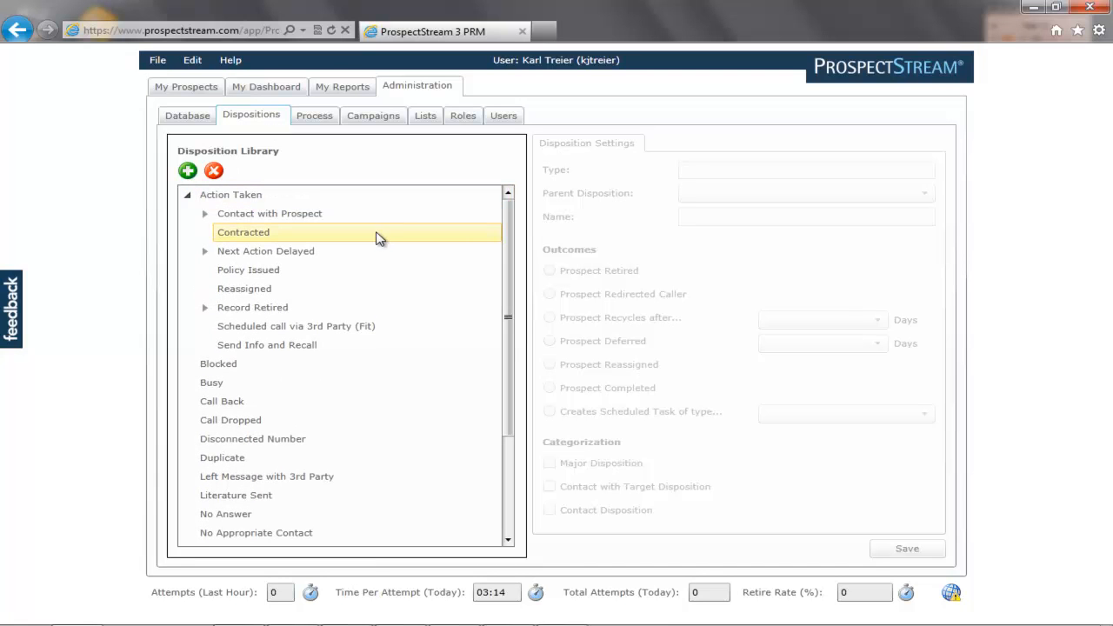
click(188, 171)
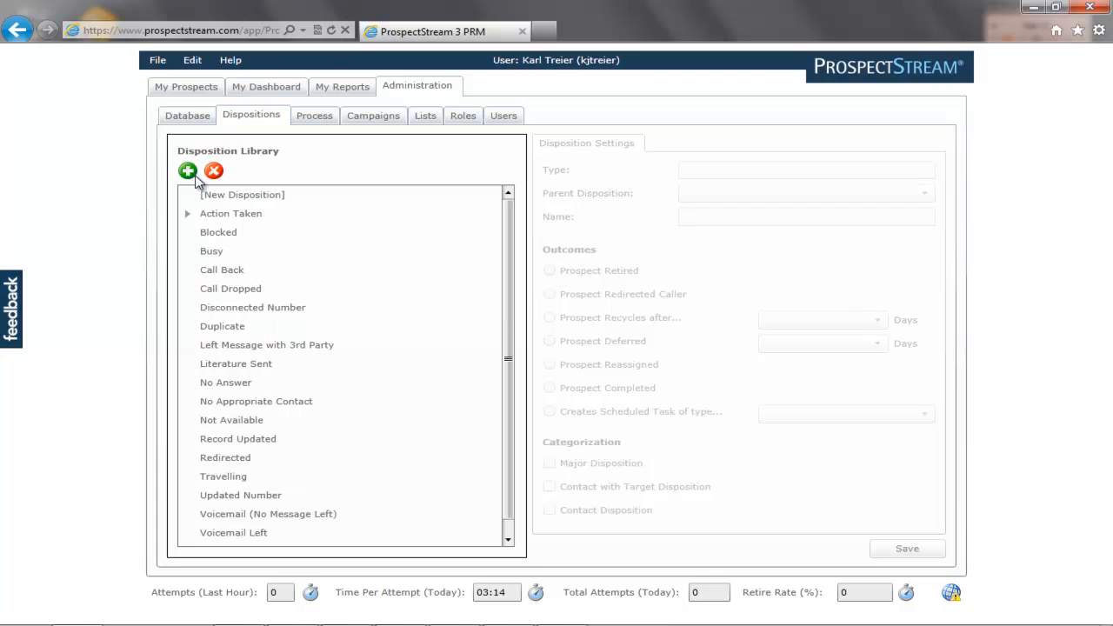
click(266, 199)
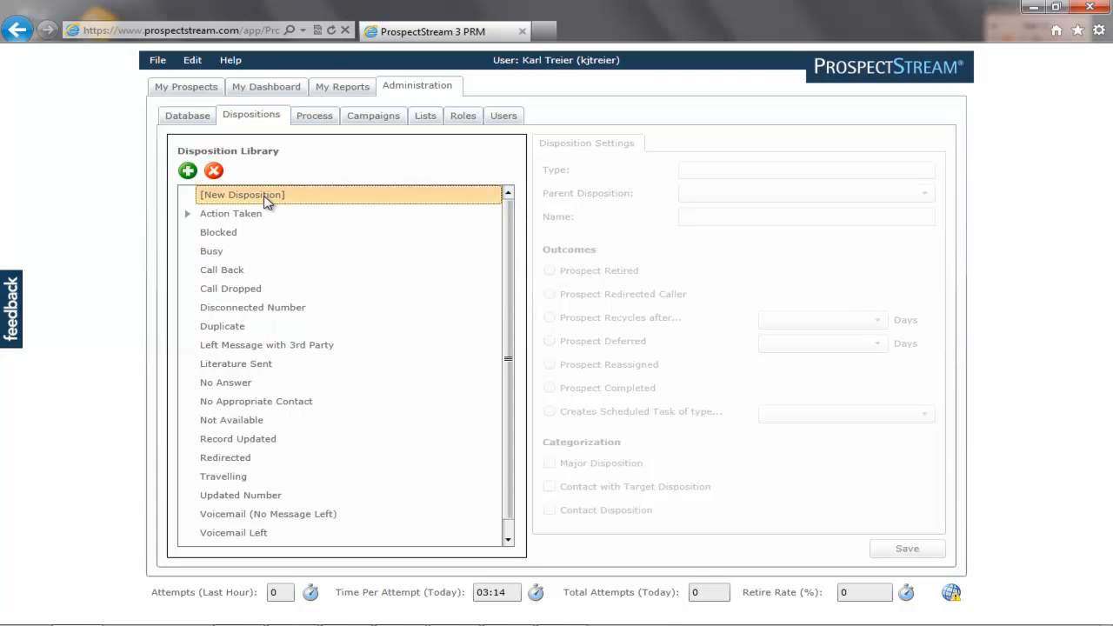
click(770, 215)
drag(770, 215, 683, 213)
text(Want Inf)
text(ormation Pa)
text(cket)
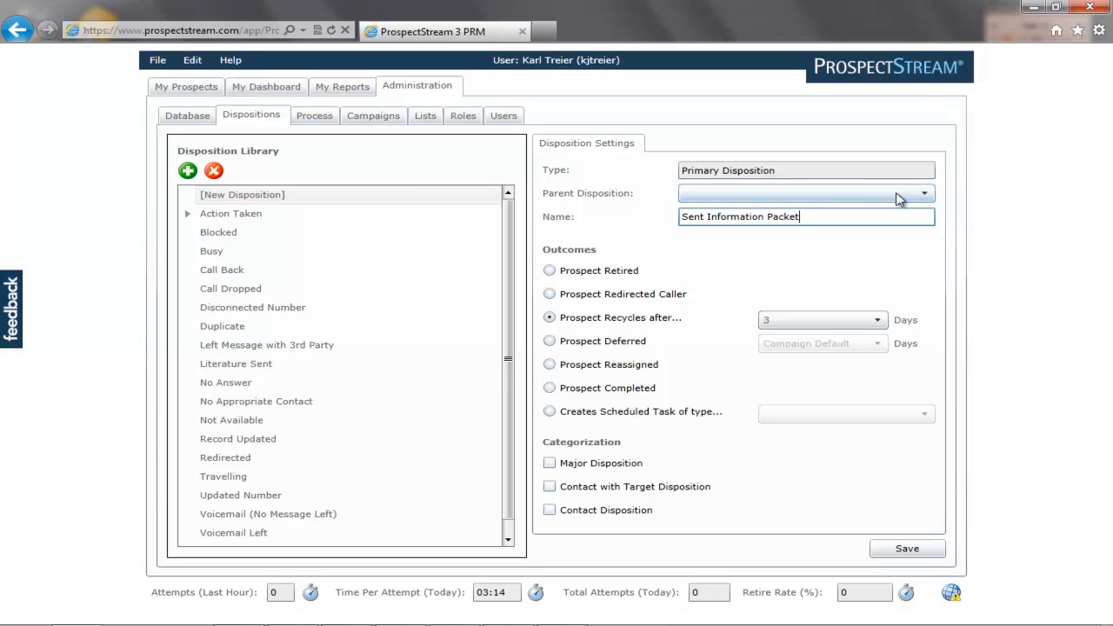
Nest the new disposition under Action Taken and set it to recycle after 5 days.
click(926, 197)
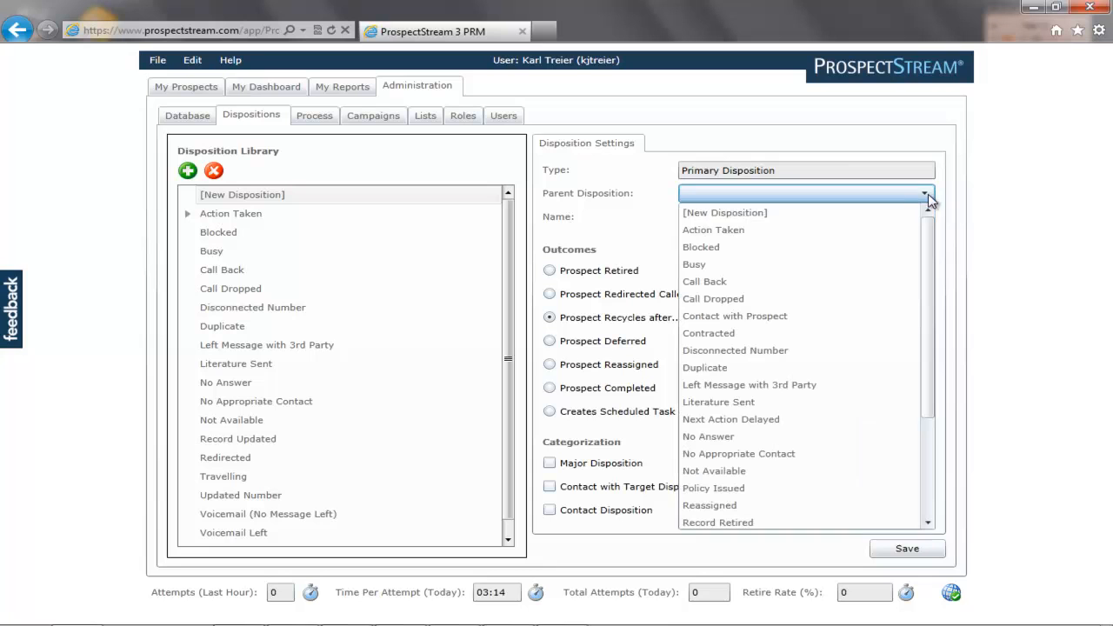
click(740, 230)
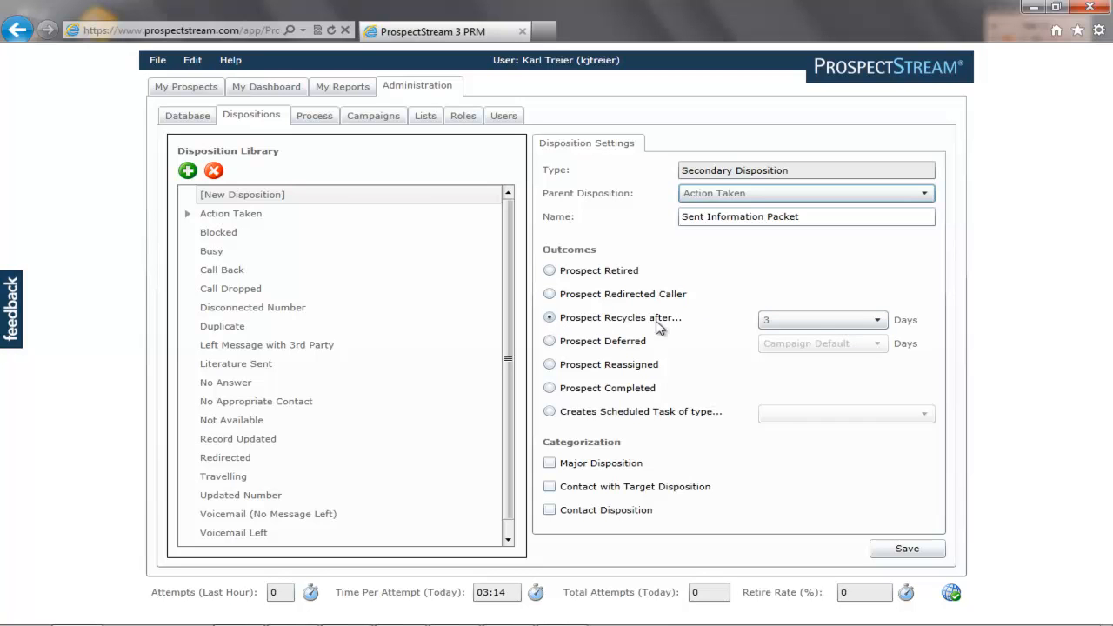
click(878, 322)
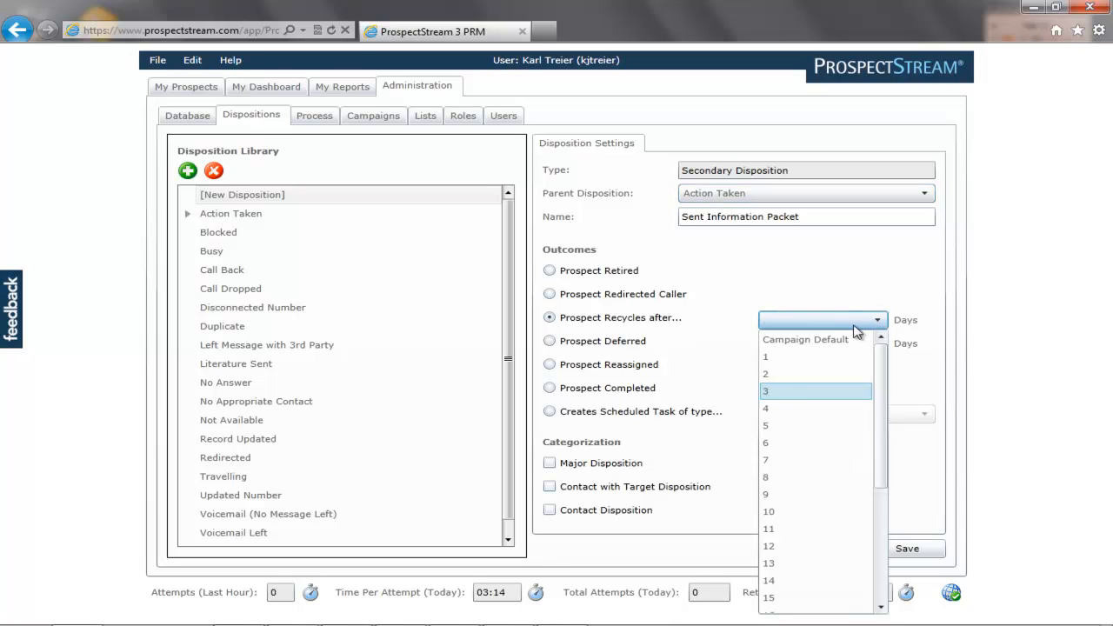
click(781, 426)
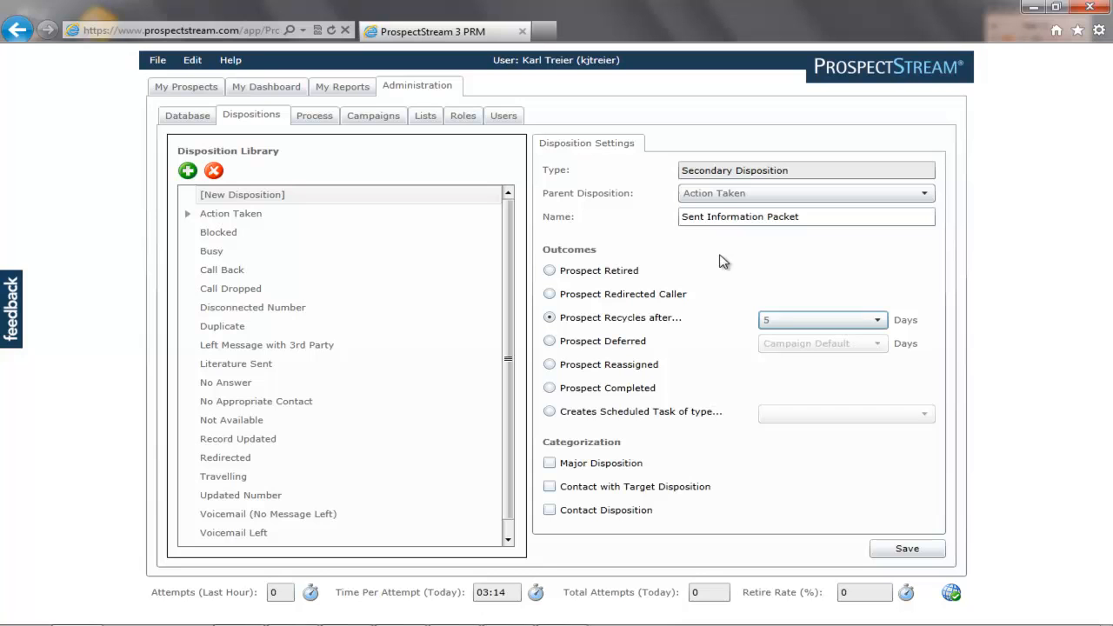
Mark it as major, target contact and contact, save it, and view the Process stages.
click(553, 466)
click(549, 487)
click(549, 510)
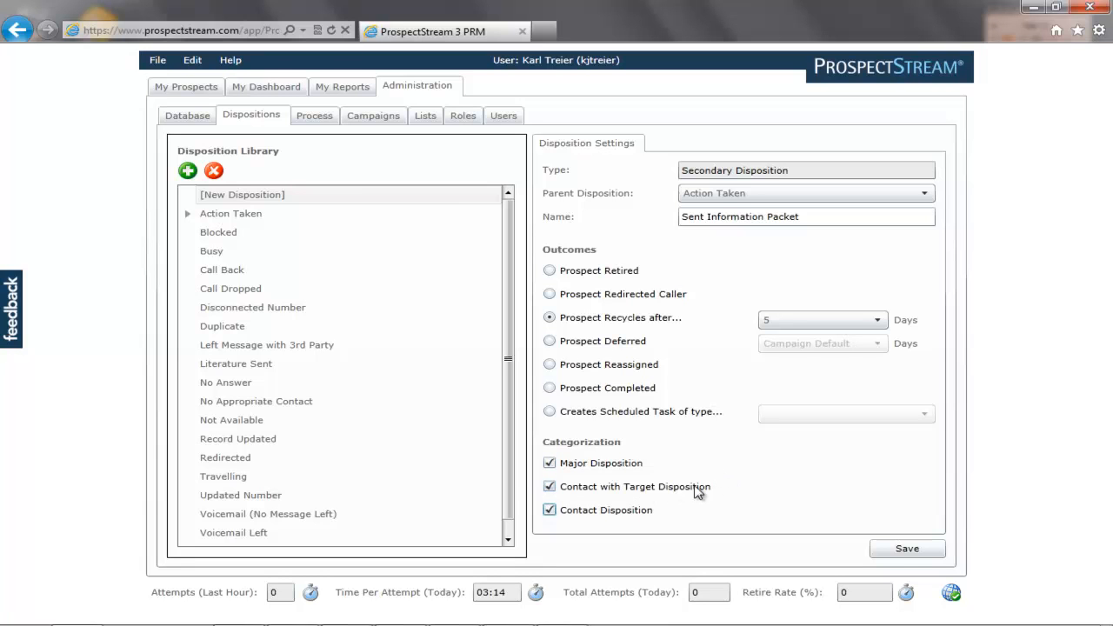
click(905, 551)
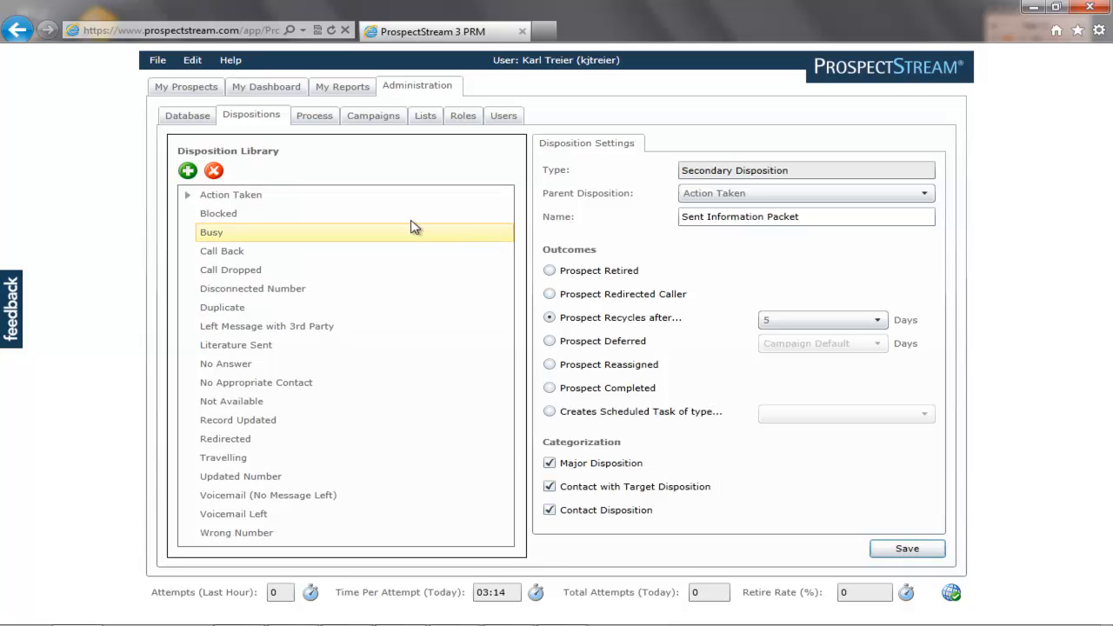
click(317, 118)
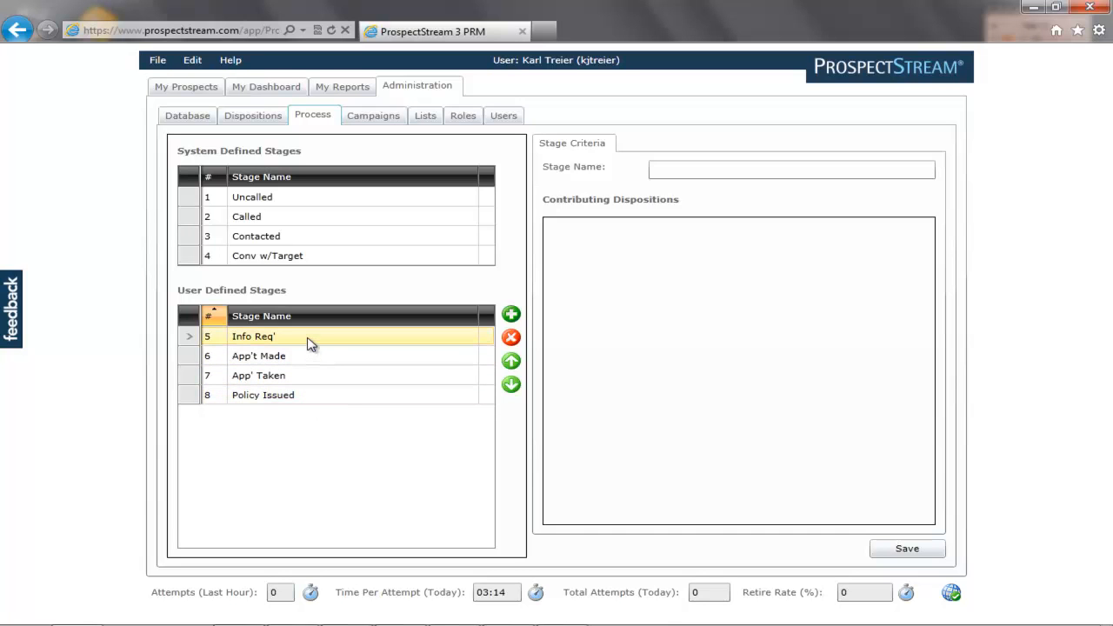
Inspect the Policy Issued stage's contributing dispositions, then go to the Campaigns list.
click(305, 400)
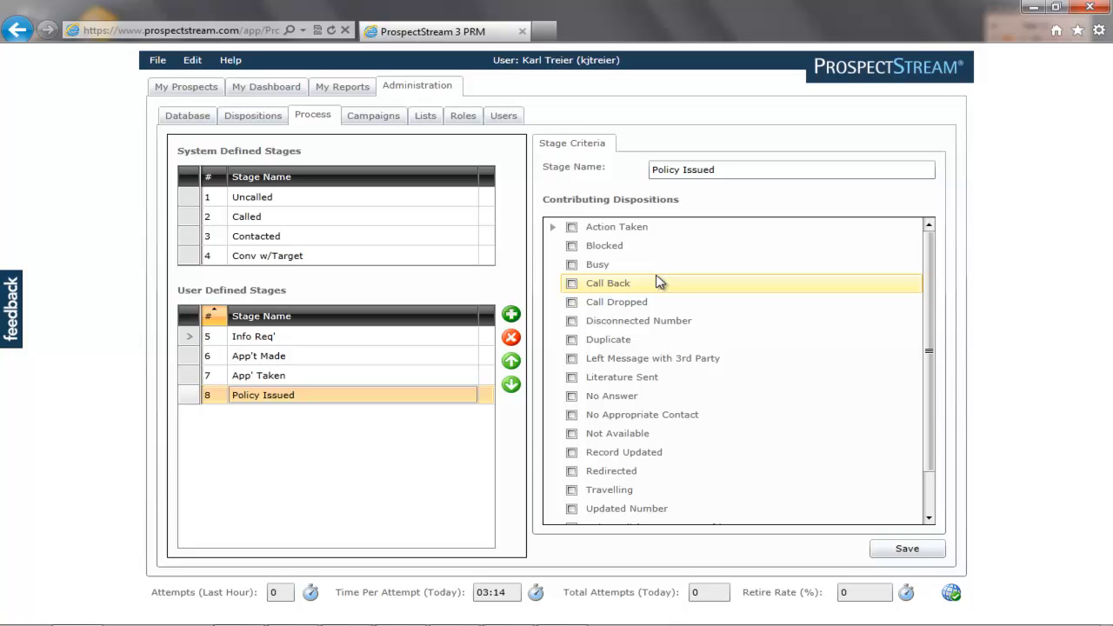
click(383, 116)
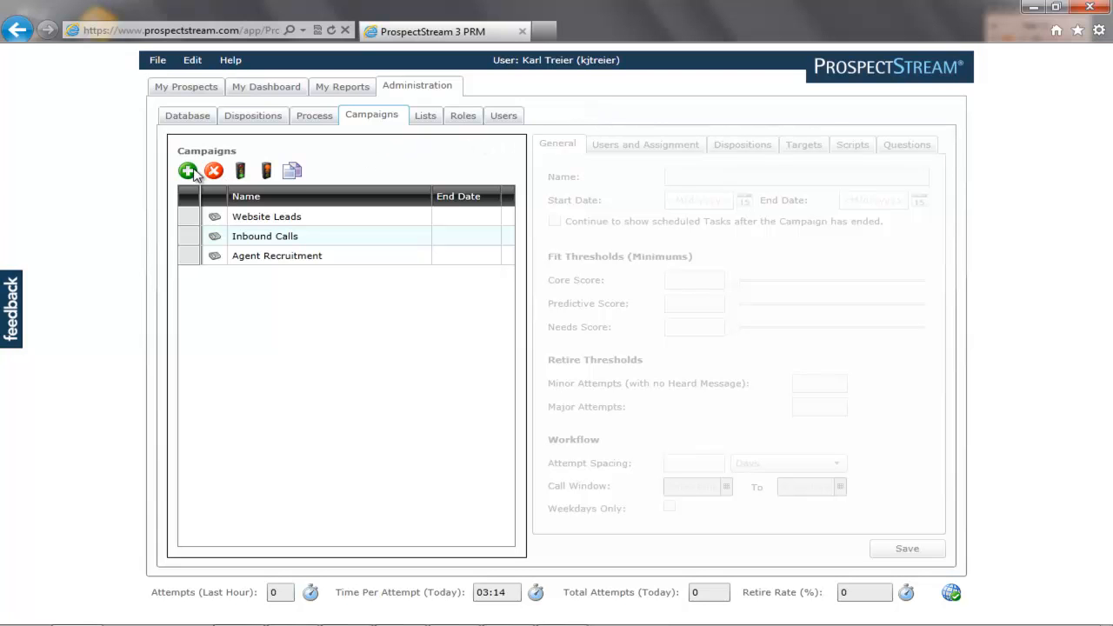
Set Inbound Calls' minor and major retire attempts to 5 each, then review its user assignments.
click(300, 241)
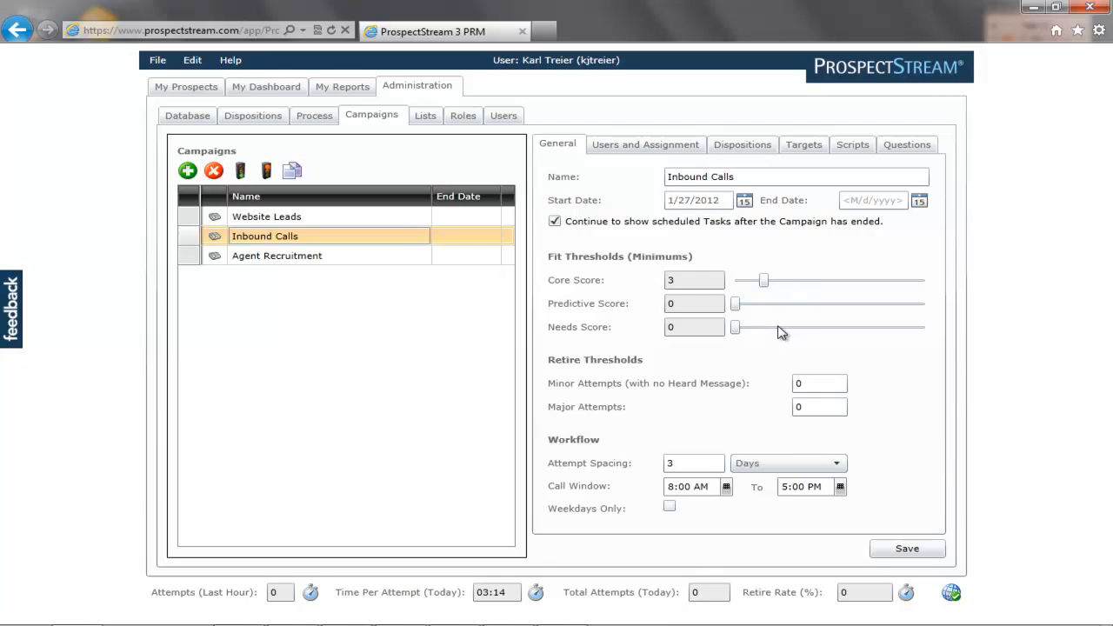
click(800, 384)
double_click(799, 383)
text(5)
double_click(800, 407)
text(5)
click(668, 153)
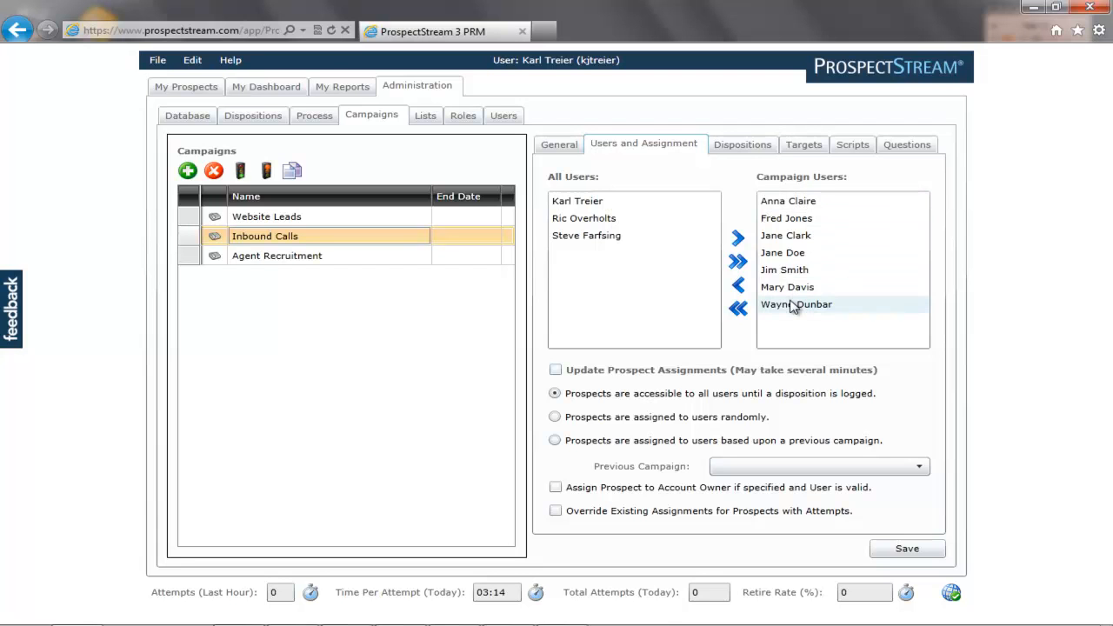
In Inbound Calls' dispositions, untick Contracted and tick Sent Information Packet, then view Targets.
click(742, 148)
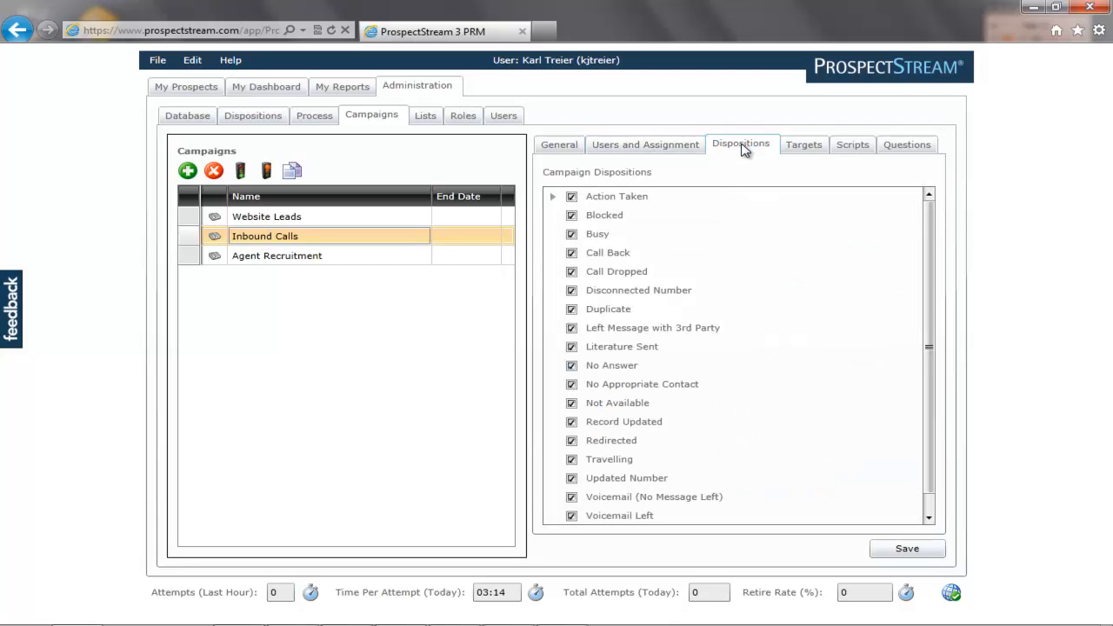
click(553, 196)
click(589, 234)
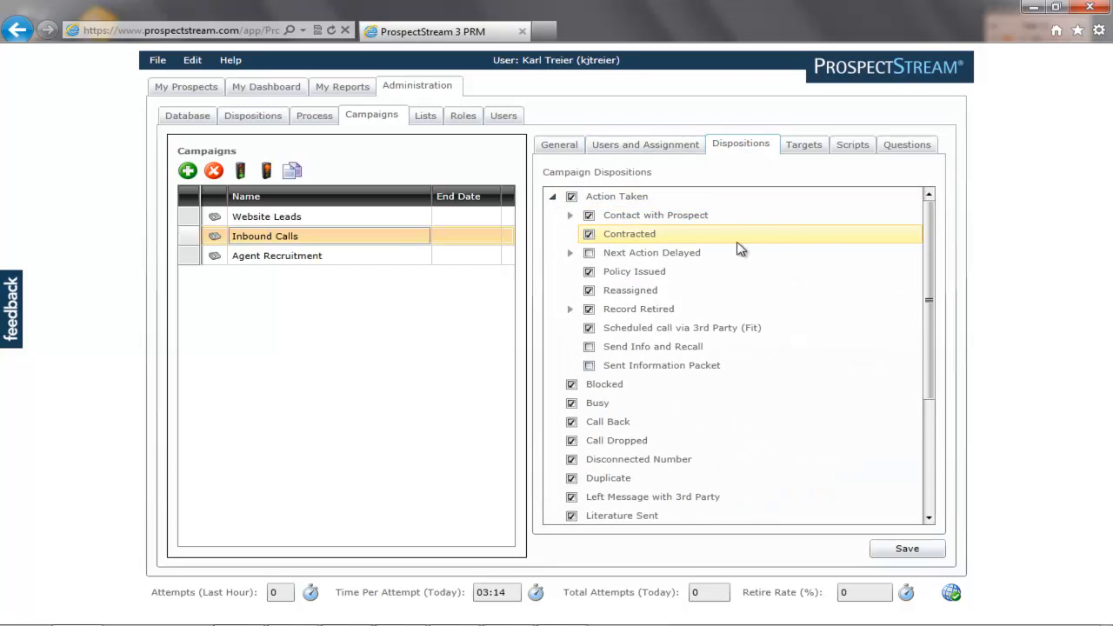
click(590, 234)
click(588, 366)
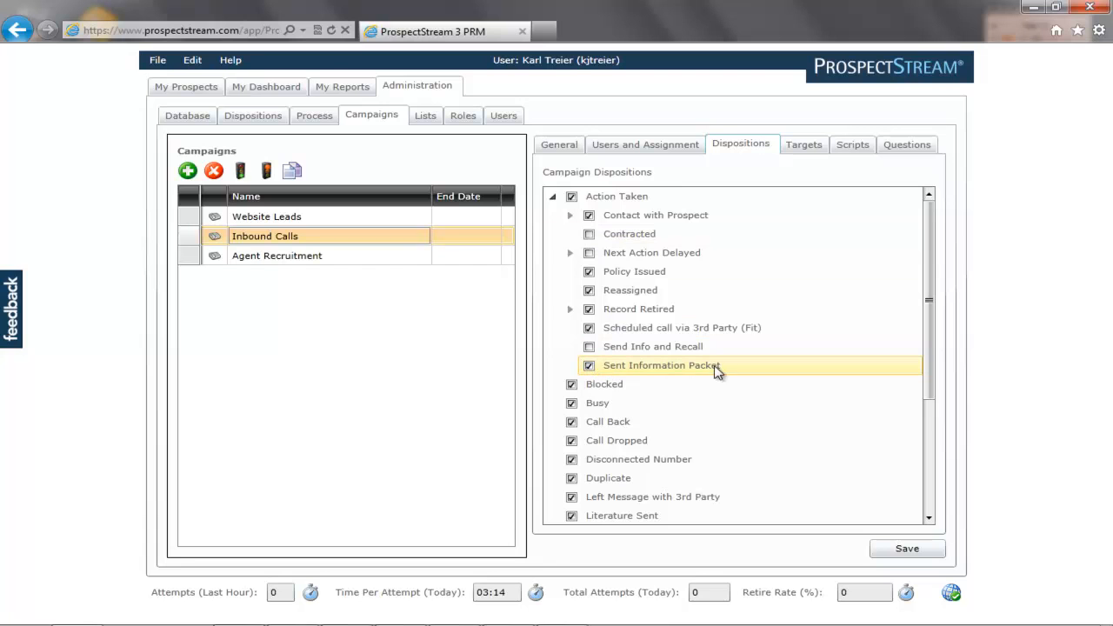
click(804, 145)
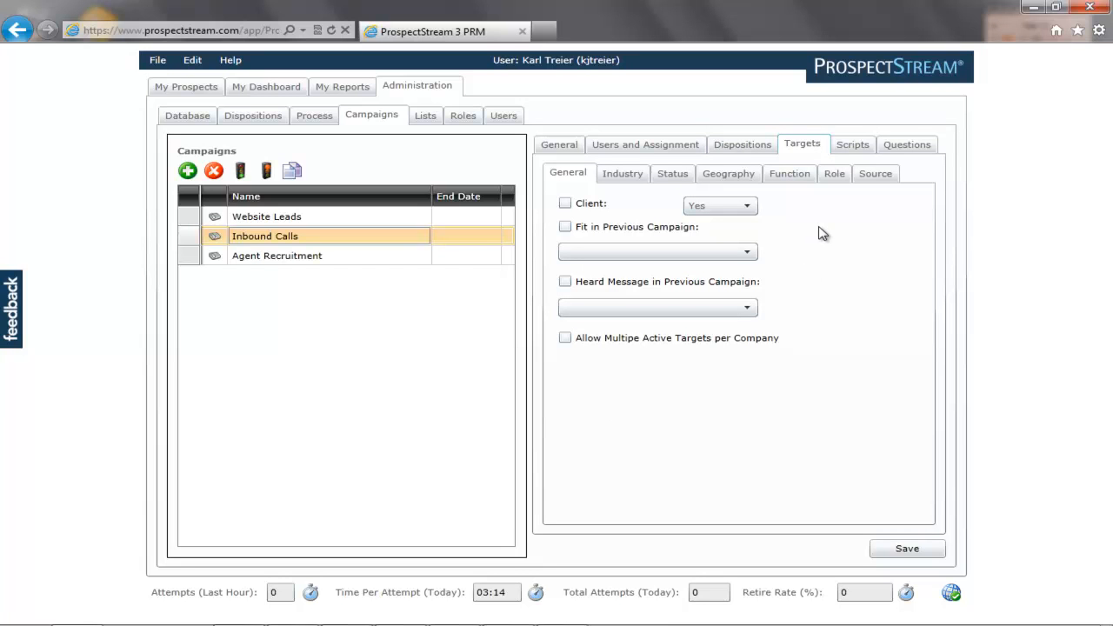
Review the Industry, Status, Geography, Function, Role and Source targeting lists, then view Scripts.
click(634, 177)
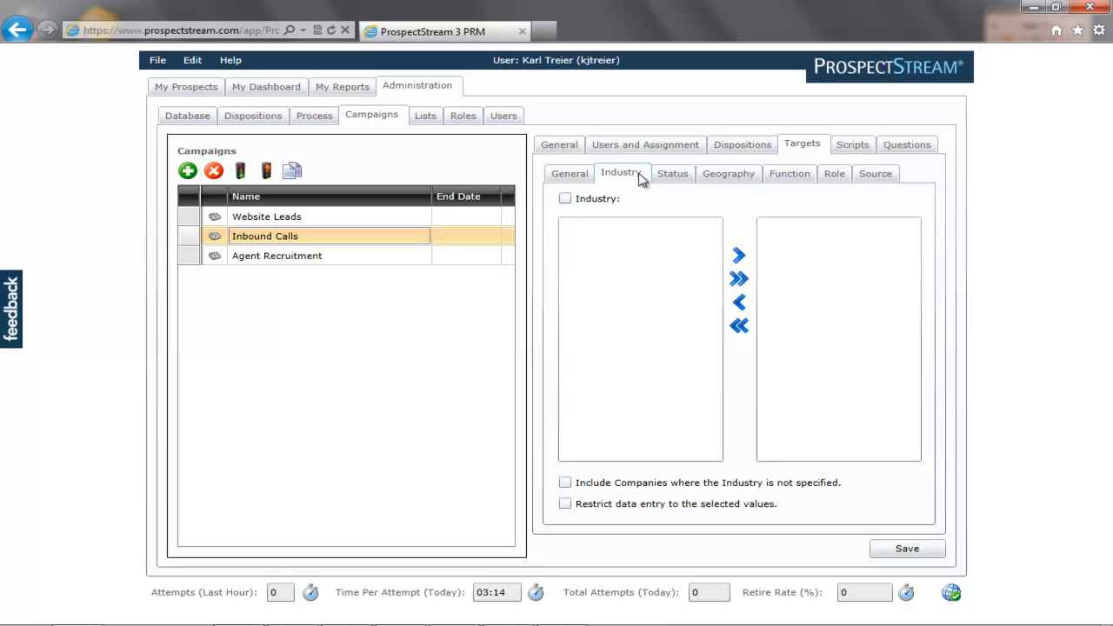
click(672, 178)
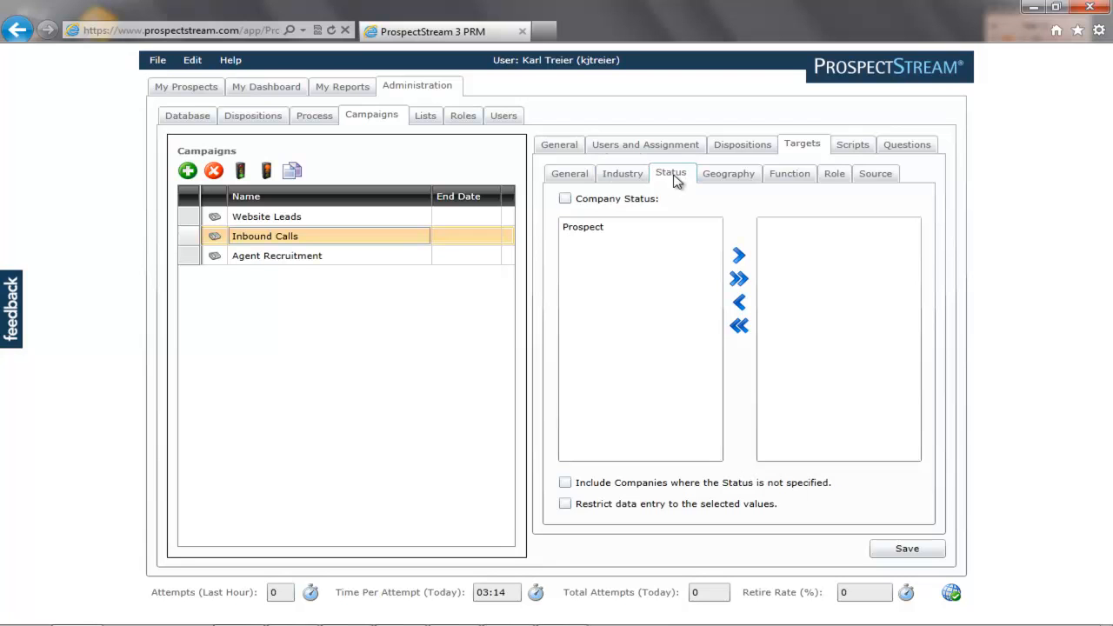
click(719, 177)
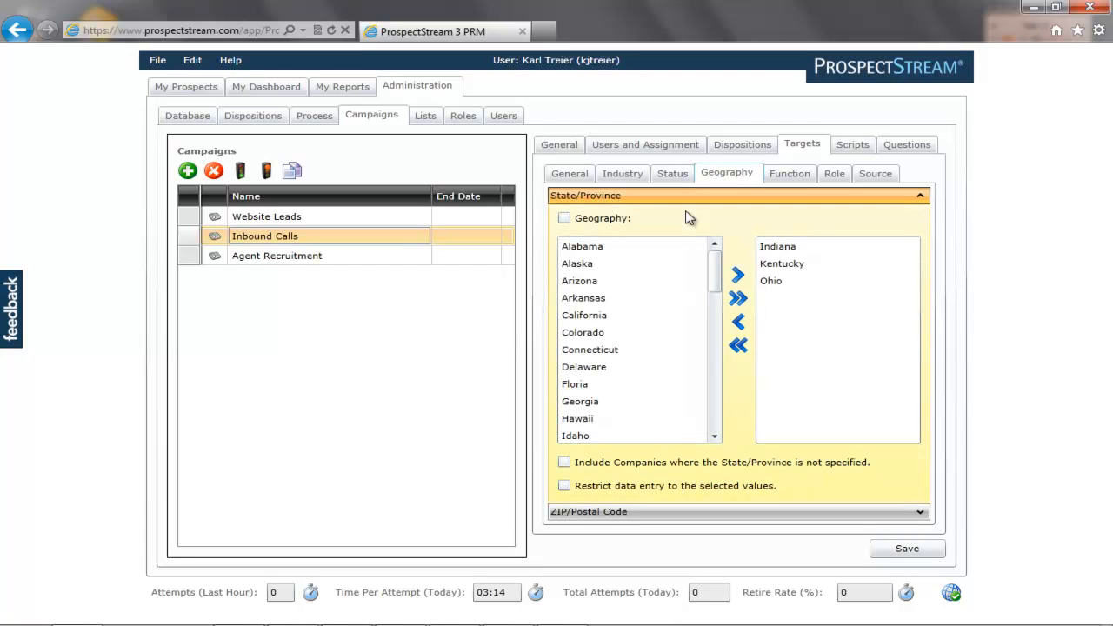
click(778, 174)
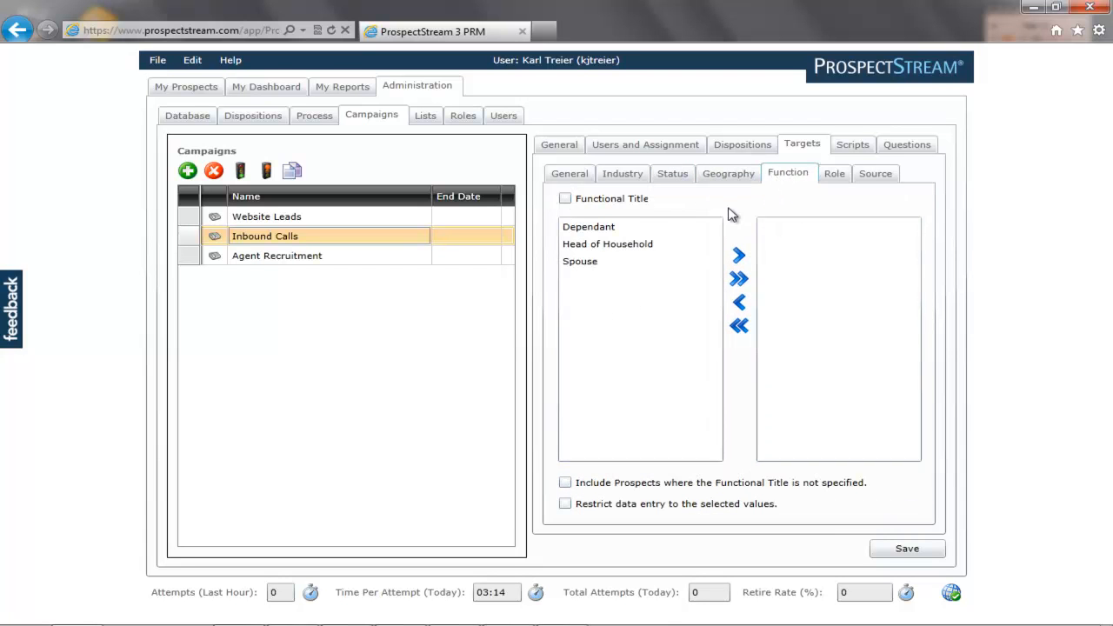
click(833, 176)
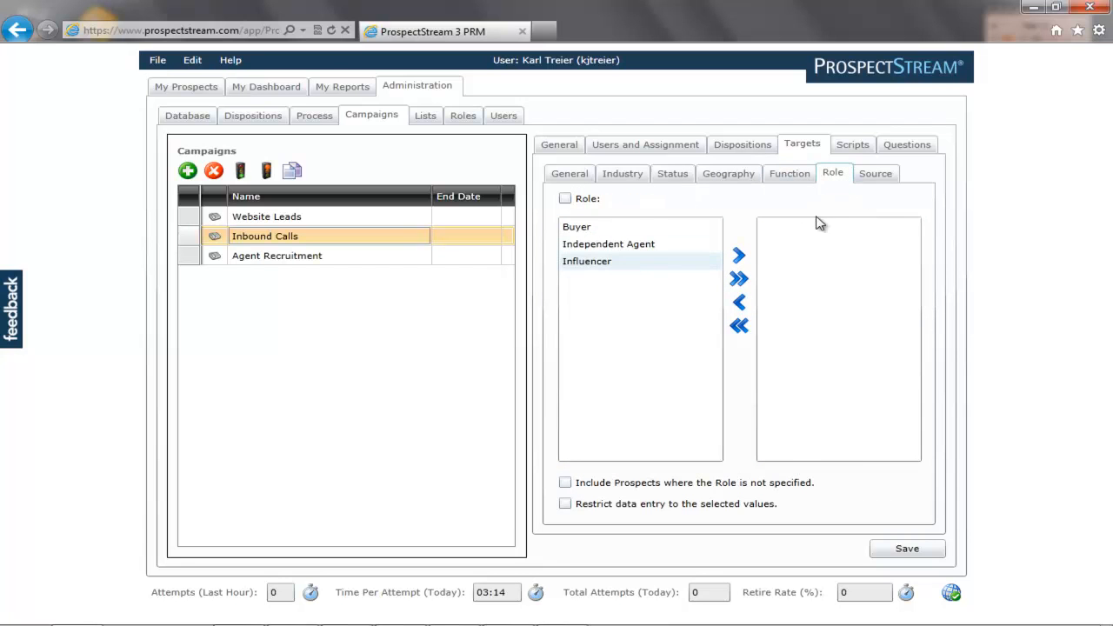
click(875, 176)
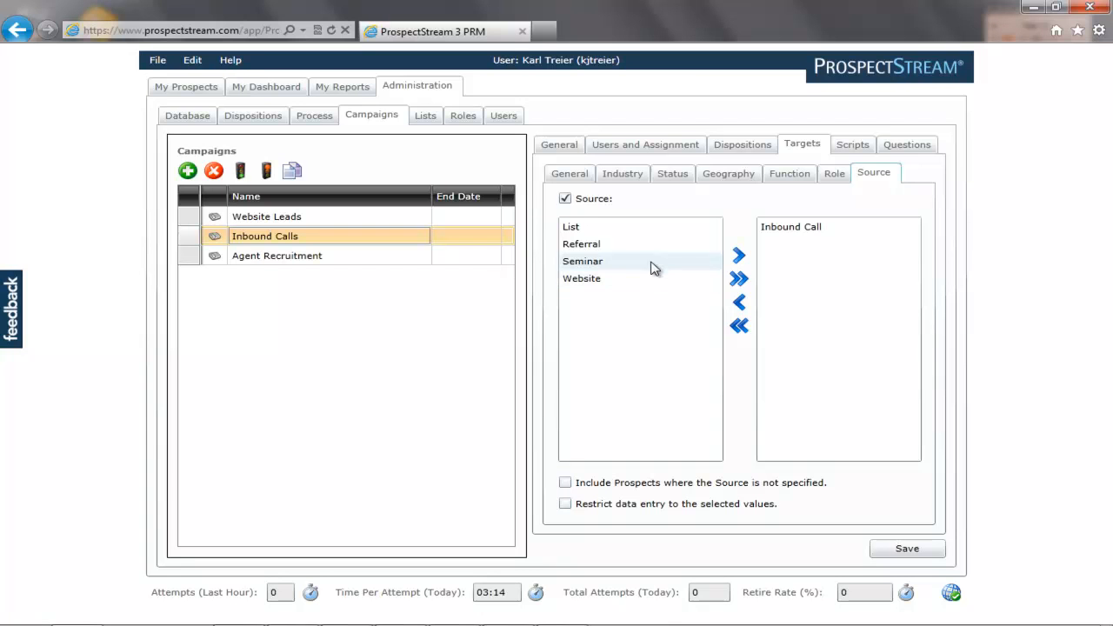
click(848, 145)
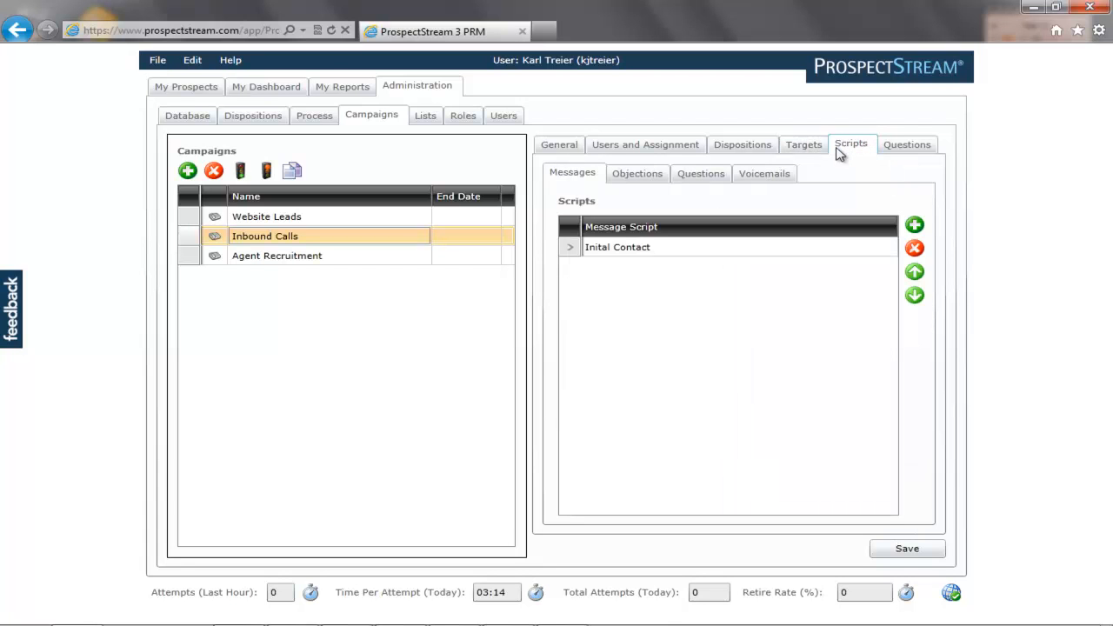
Open the Inital Contact script and browse its insertable scripts and Core questions.
click(651, 248)
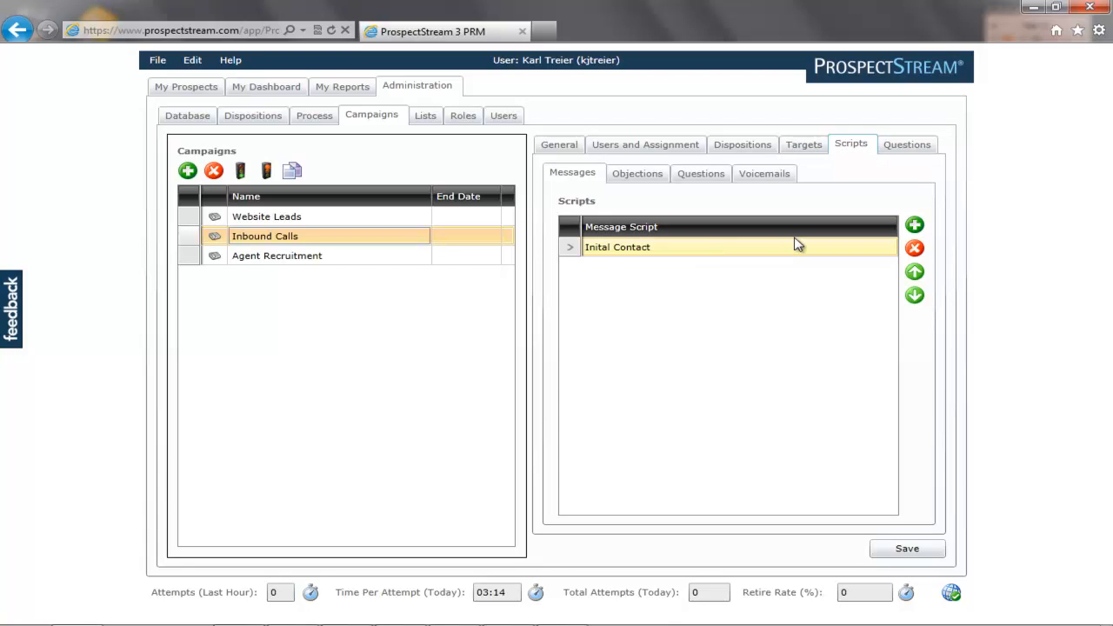
click(639, 250)
double_click(640, 250)
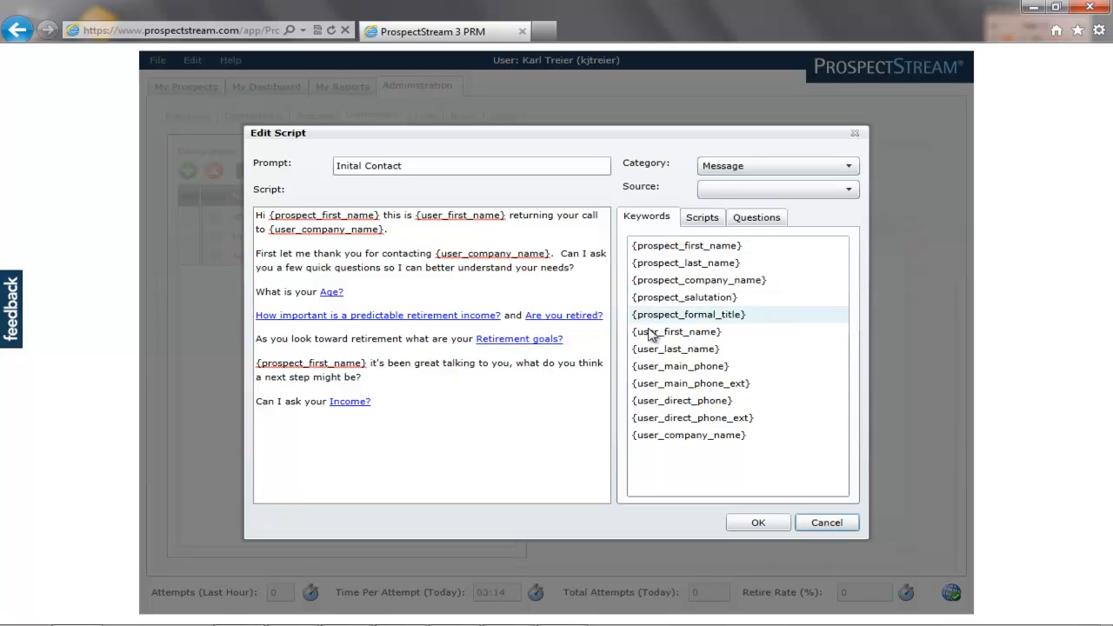
click(709, 222)
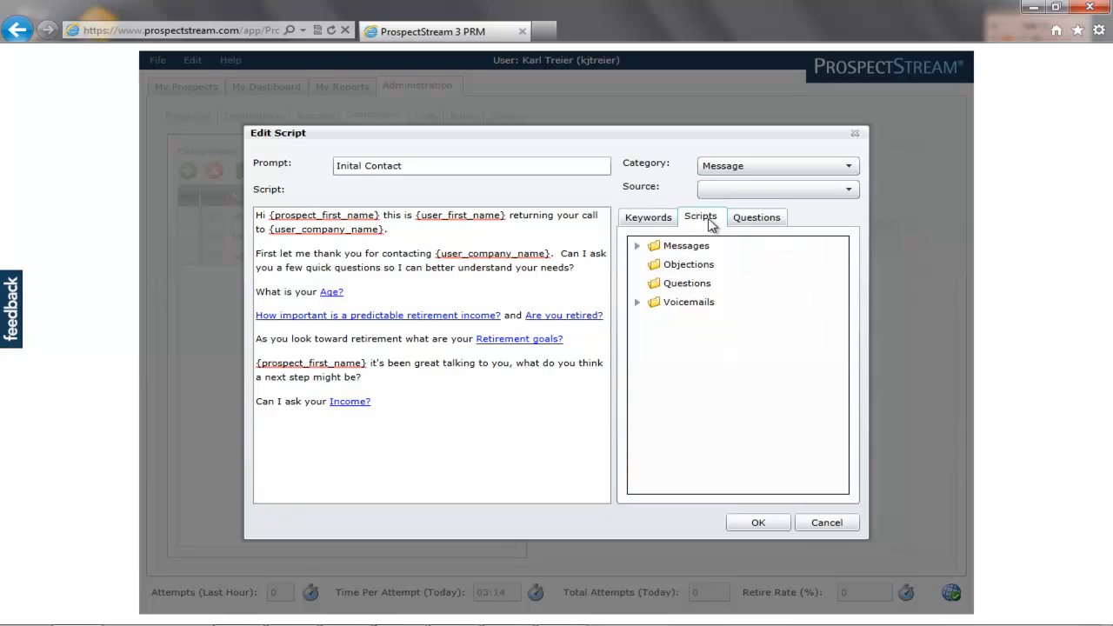
click(755, 222)
click(639, 245)
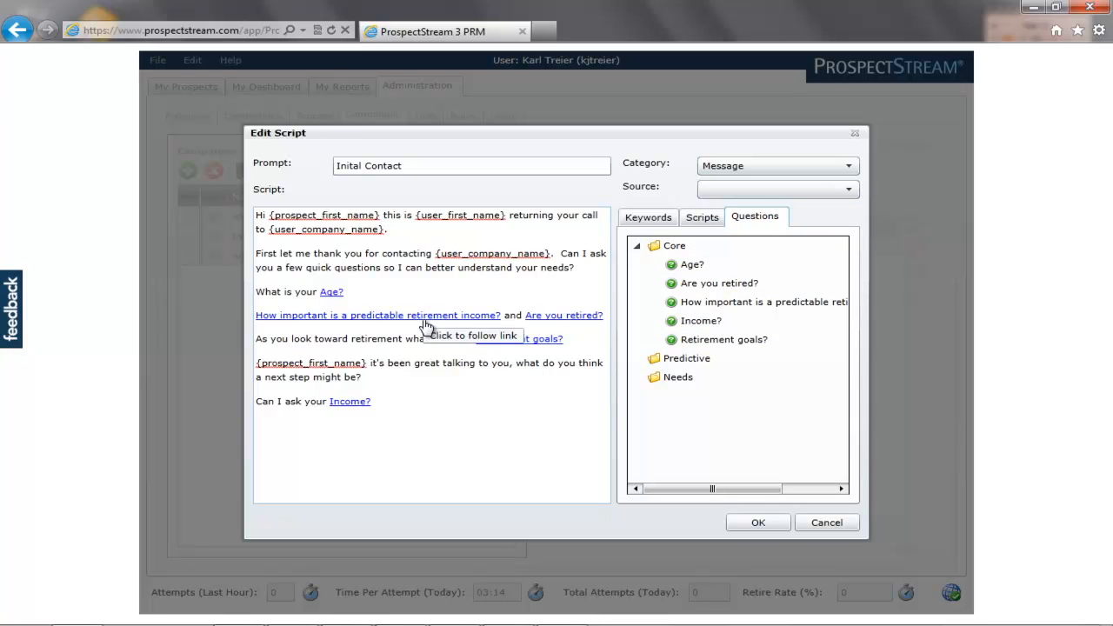
Check the text formatting options, close the script editor, and view the campaign's core questions.
right_click(391, 275)
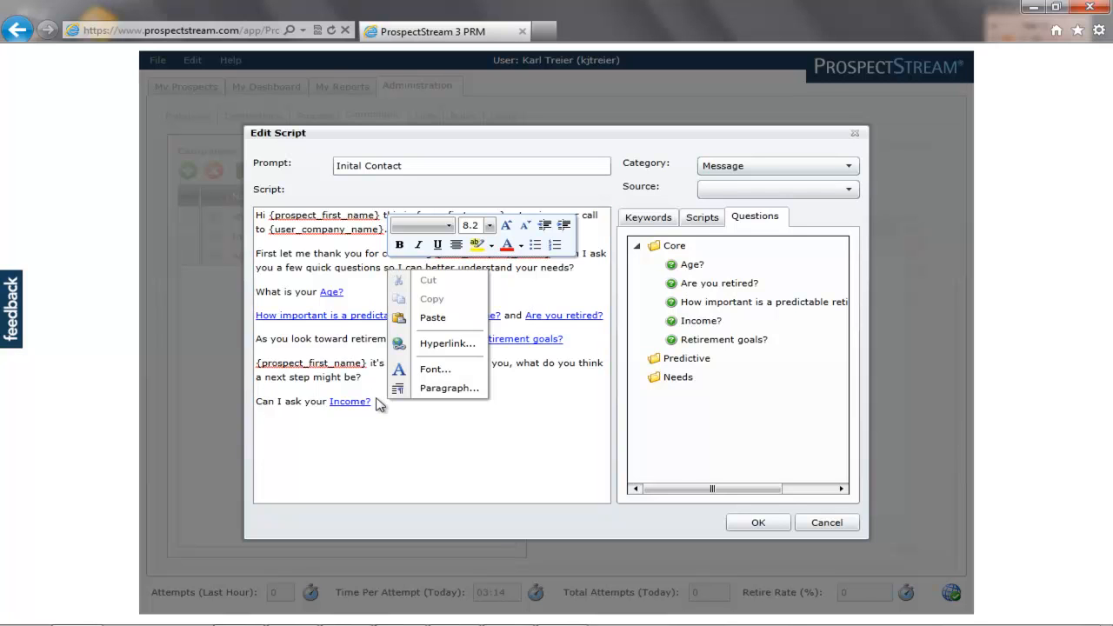
click(578, 275)
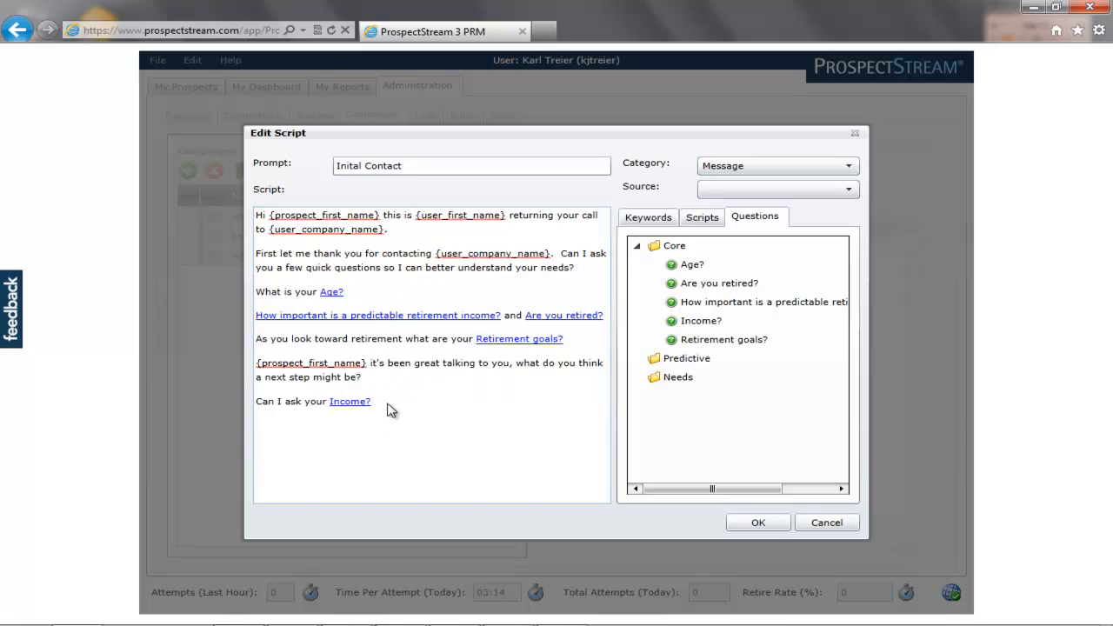
click(760, 520)
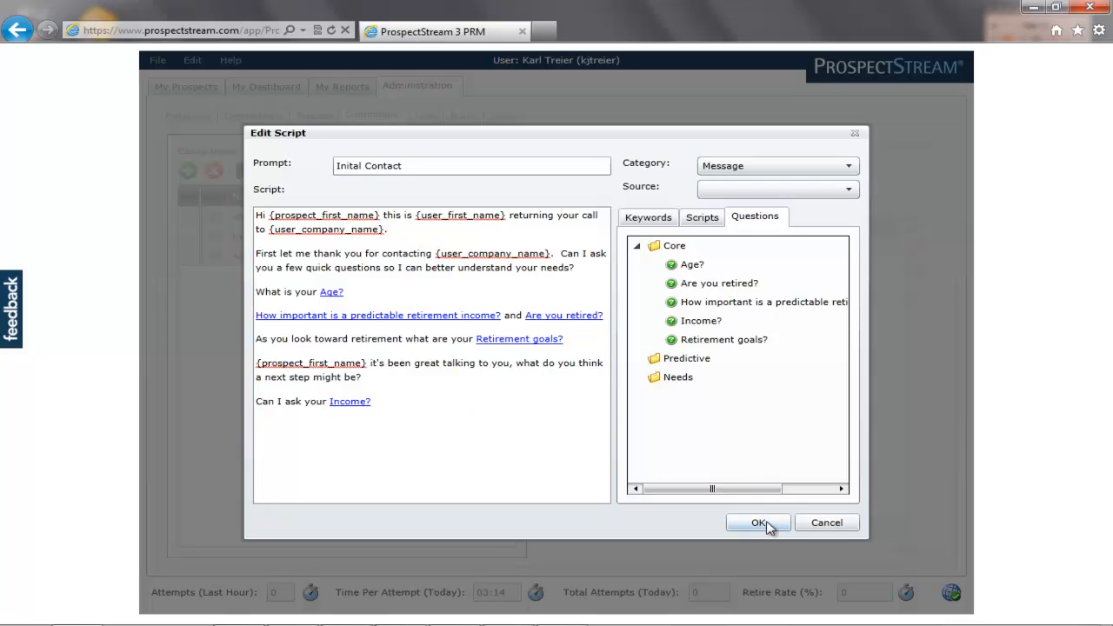
click(768, 525)
click(906, 148)
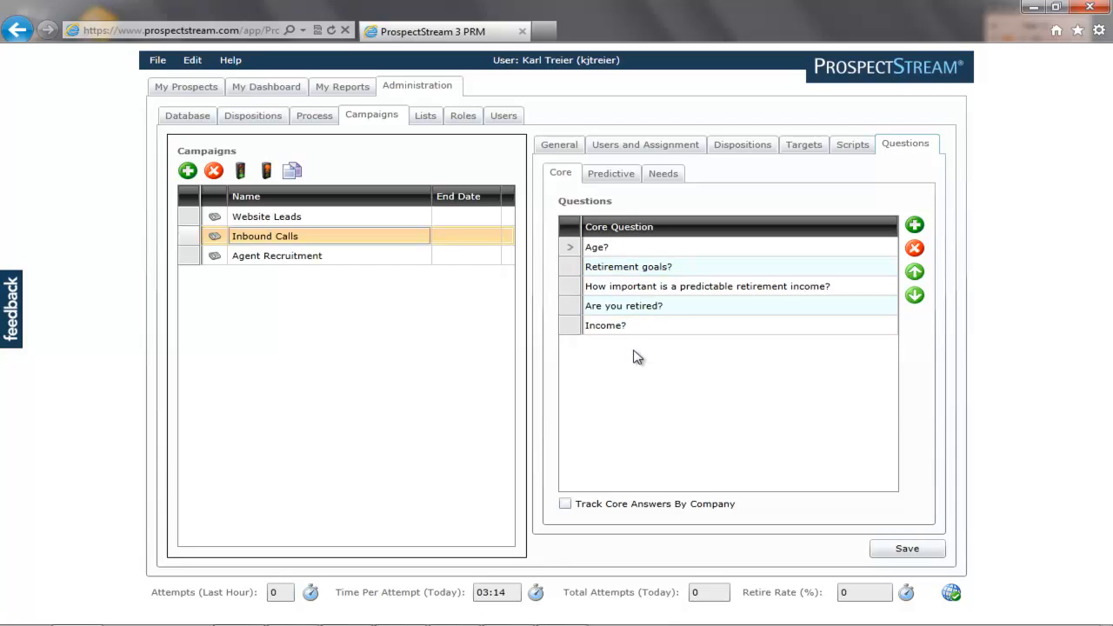
click(915, 225)
click(588, 164)
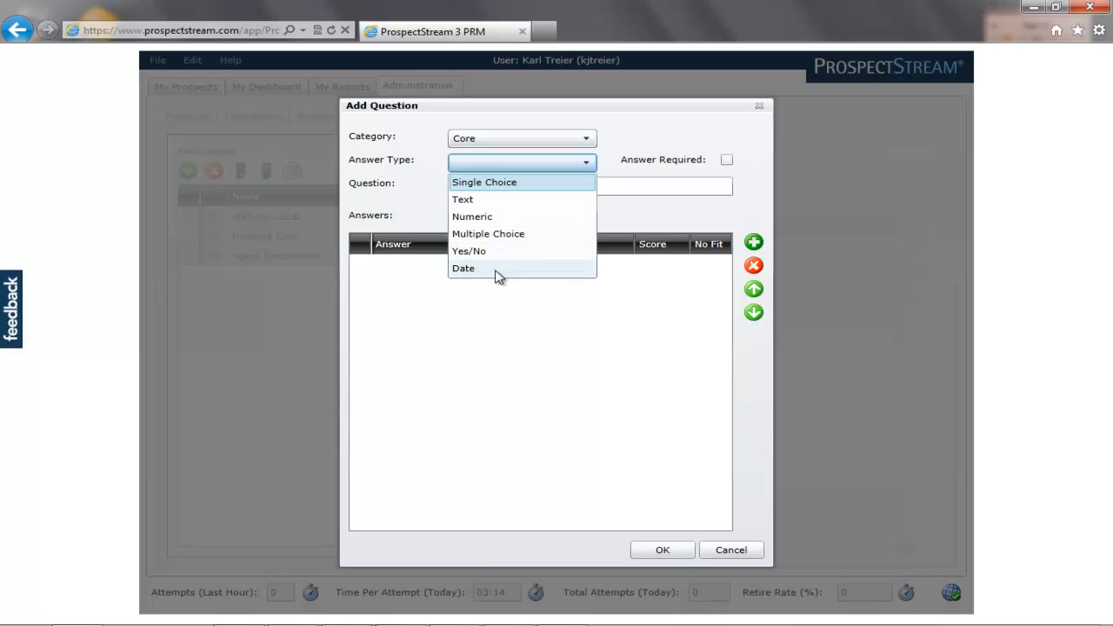
click(753, 554)
click(744, 549)
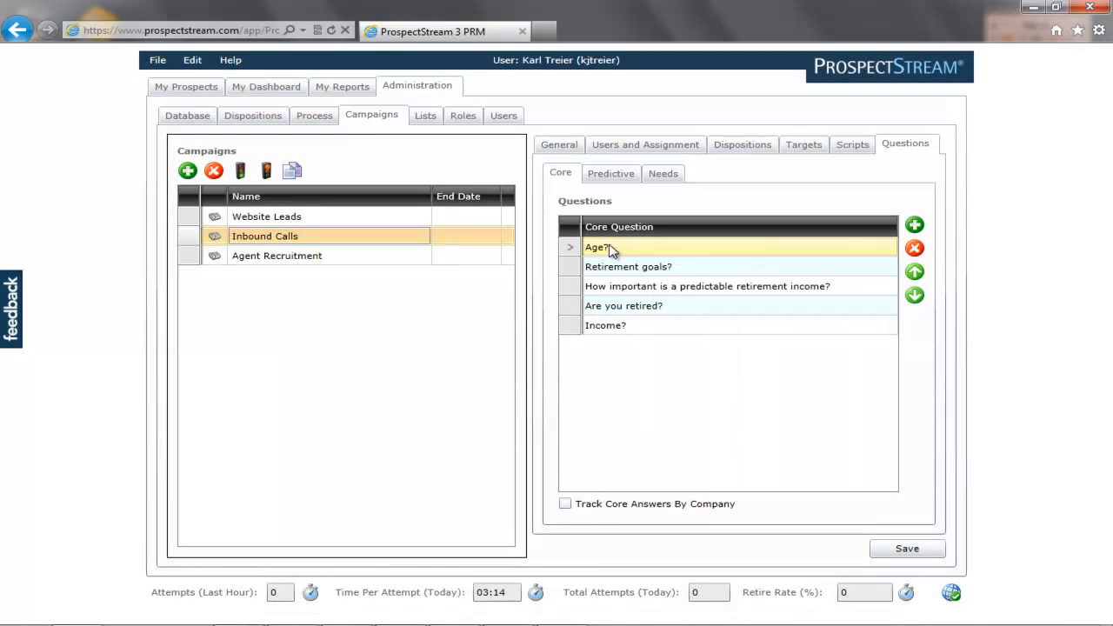
double_click(611, 251)
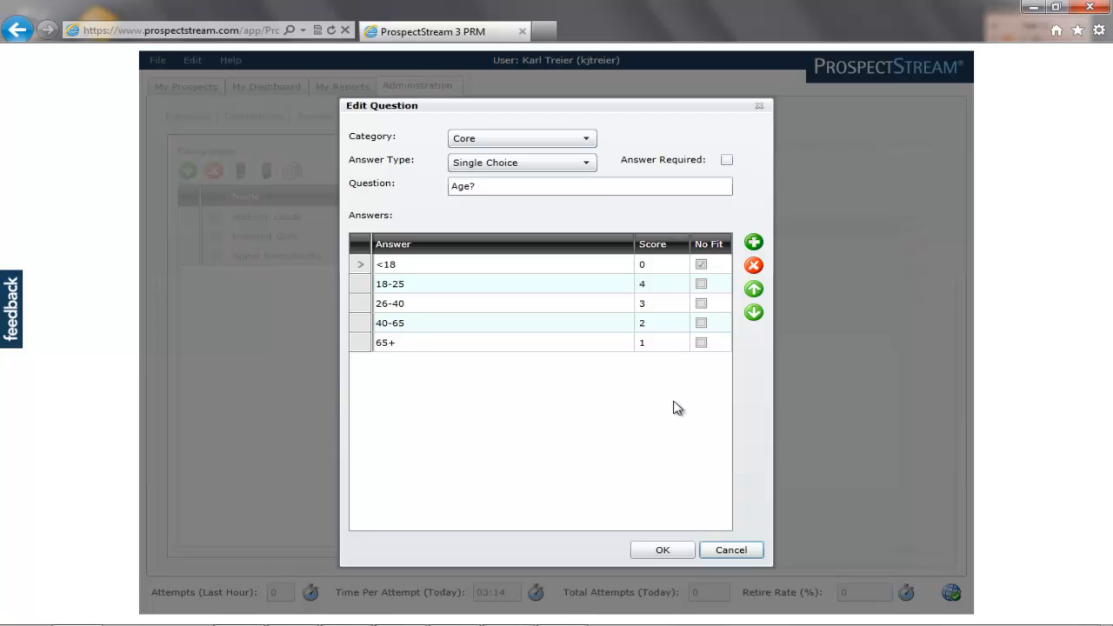
click(742, 551)
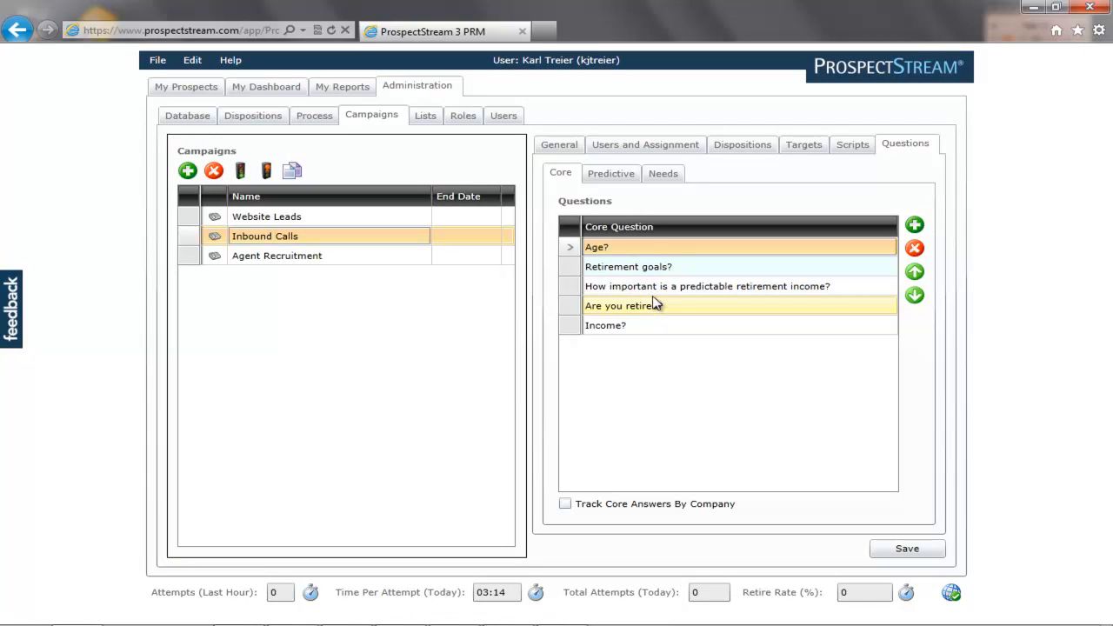
double_click(658, 268)
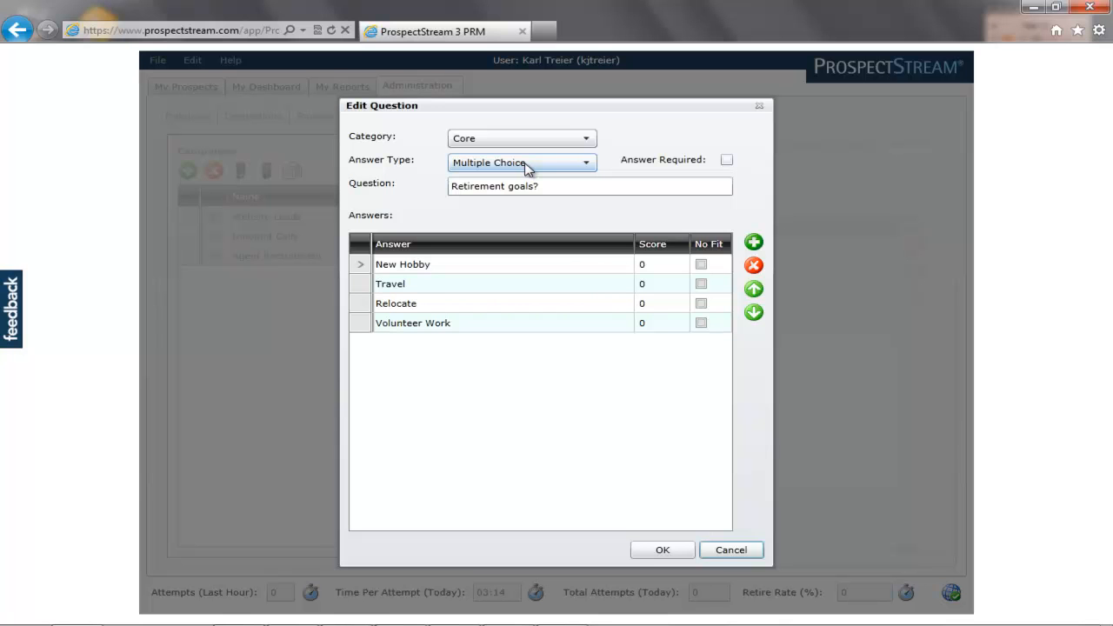
click(724, 547)
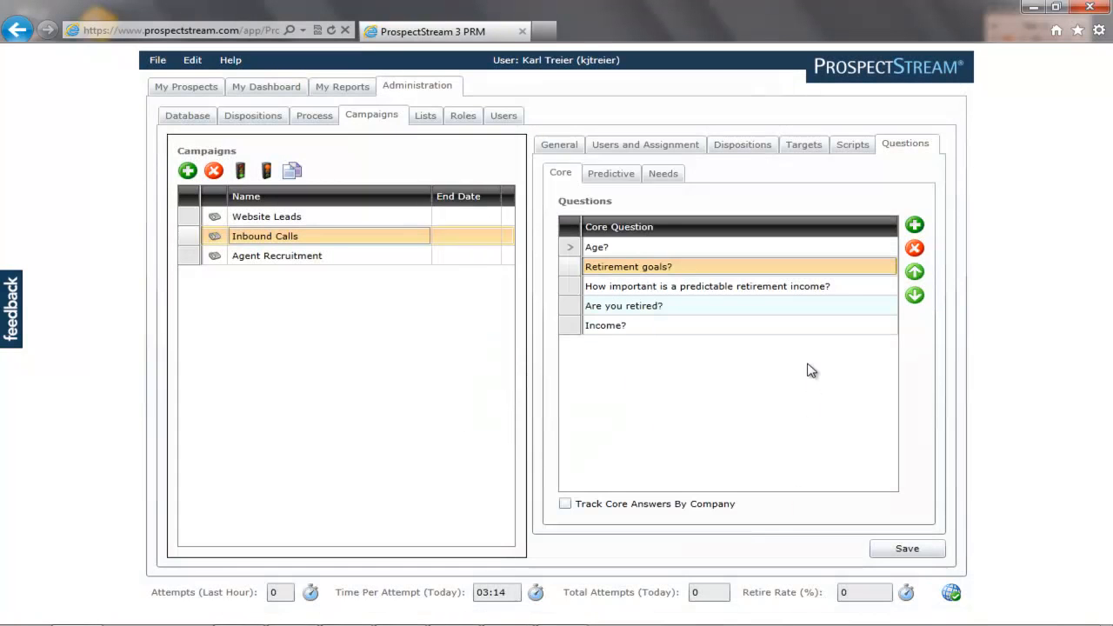
Browse the Prospect Functional Titles and Prospect Roles value lists.
click(425, 121)
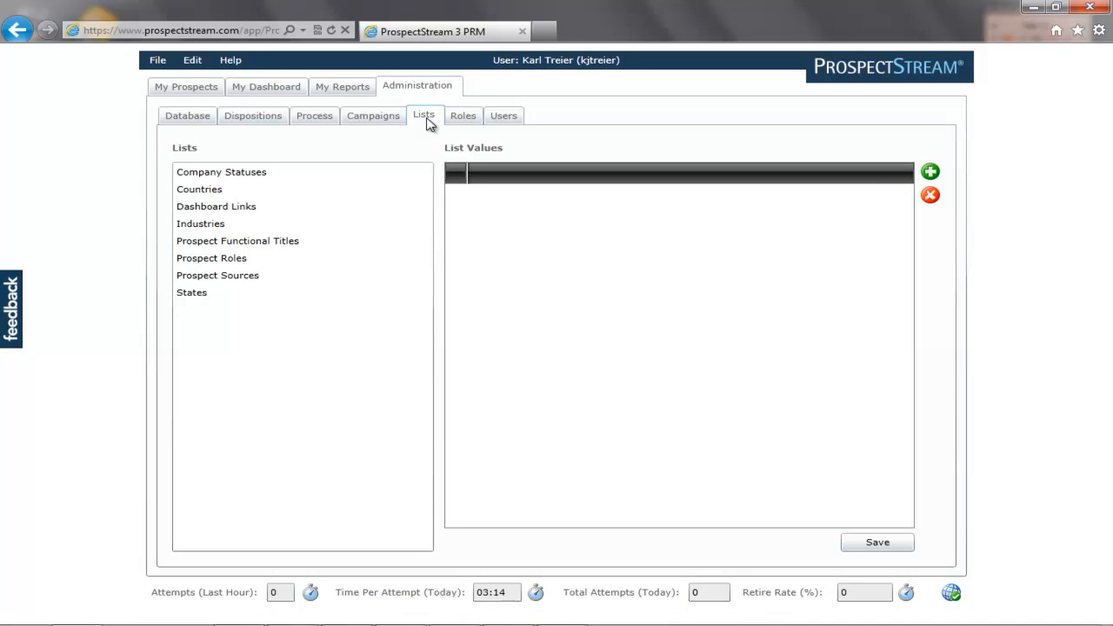
click(219, 243)
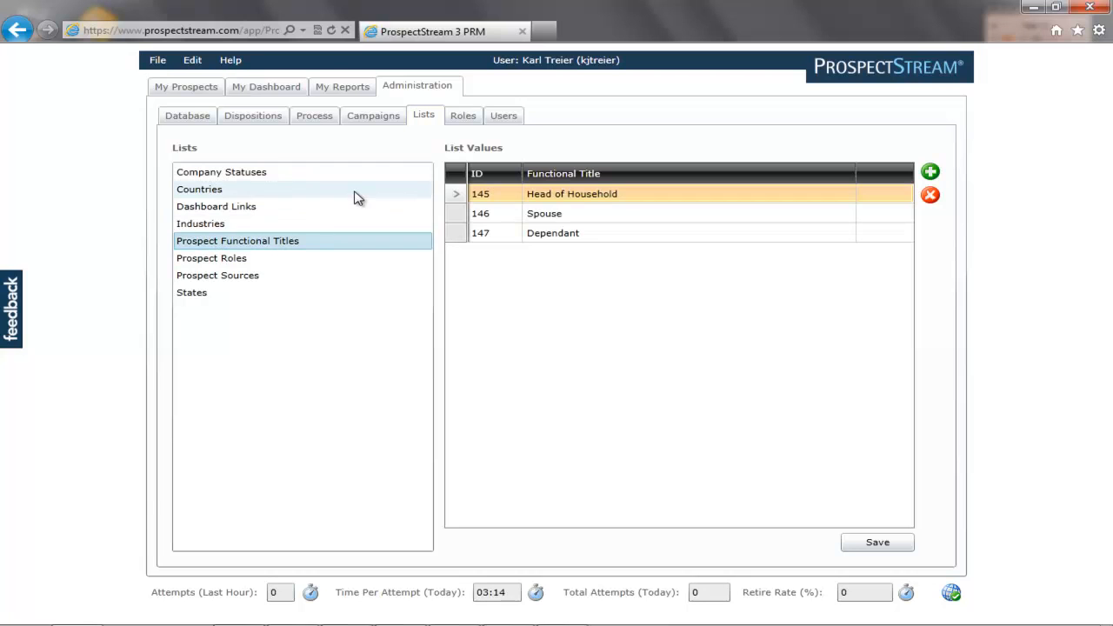
click(241, 262)
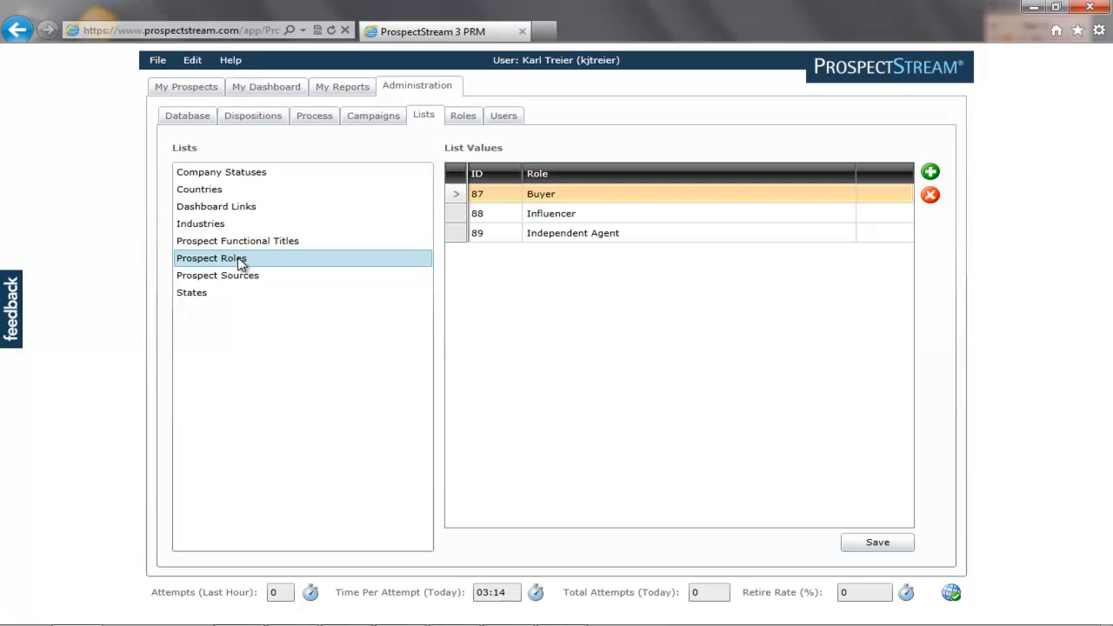
Review the user roles and system users, then bring up the list of available reports.
click(459, 122)
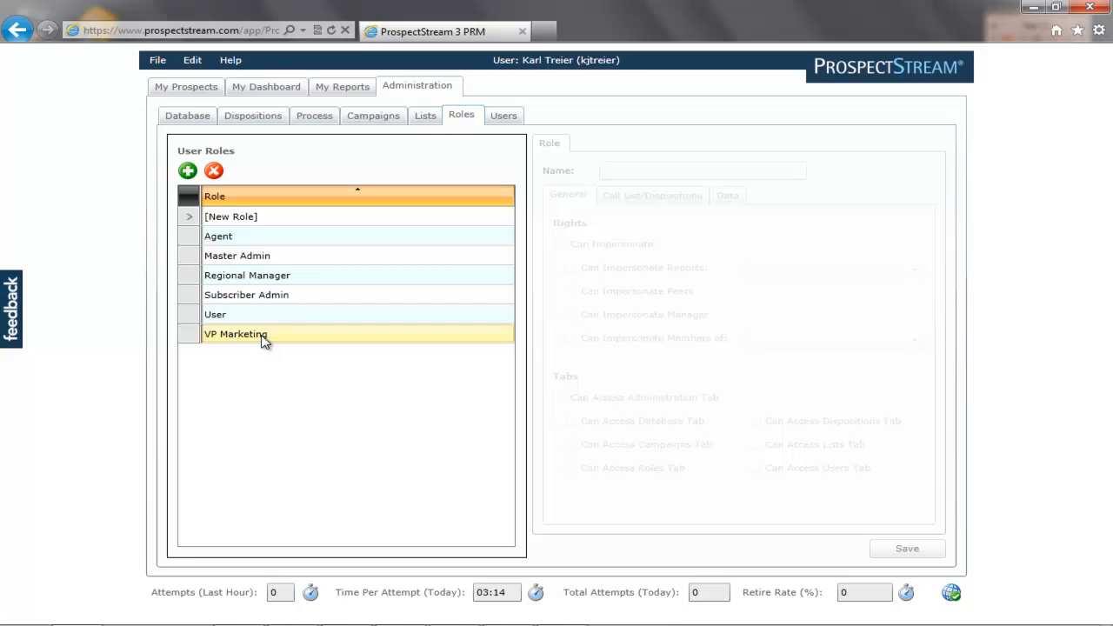
click(504, 119)
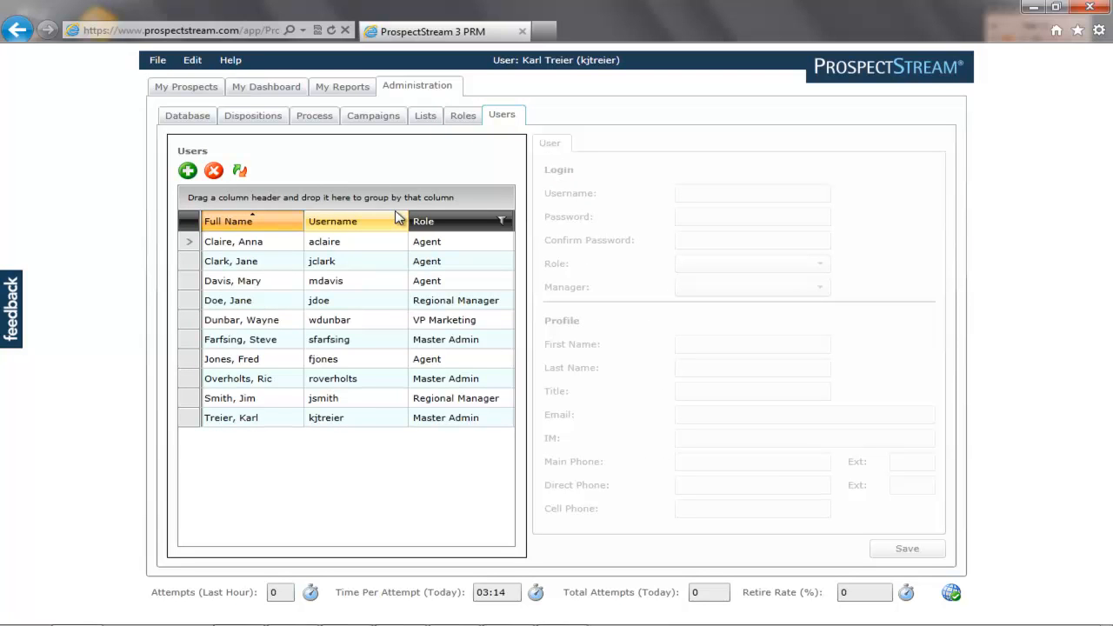
click(330, 92)
click(412, 140)
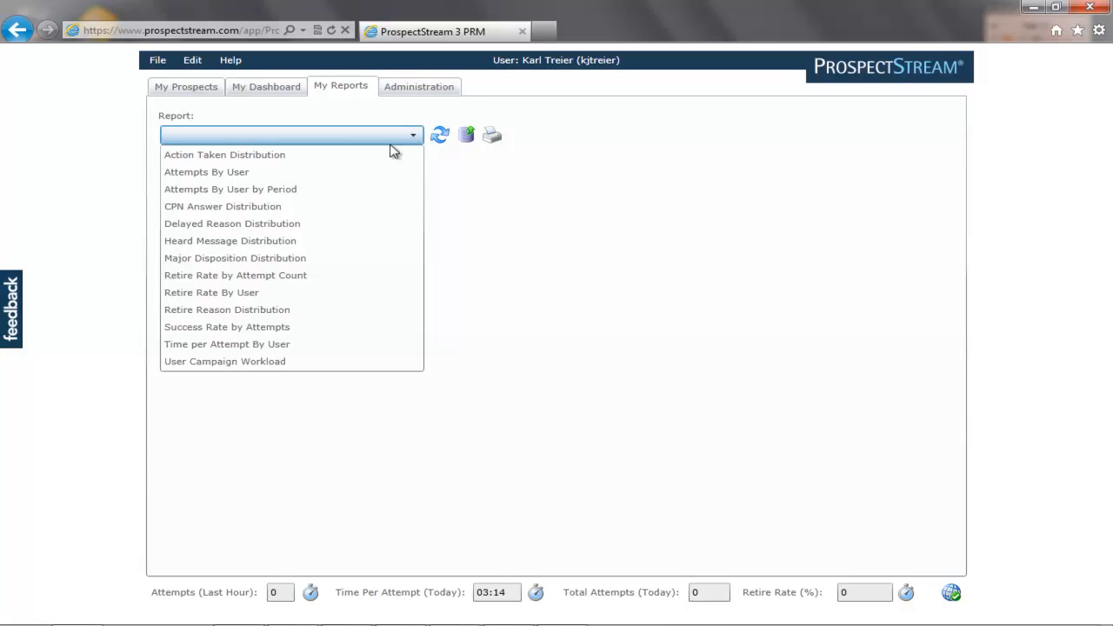
Chart CPN Answer Distribution for Inbound Calls' Age? question over This Year.
click(306, 209)
click(317, 210)
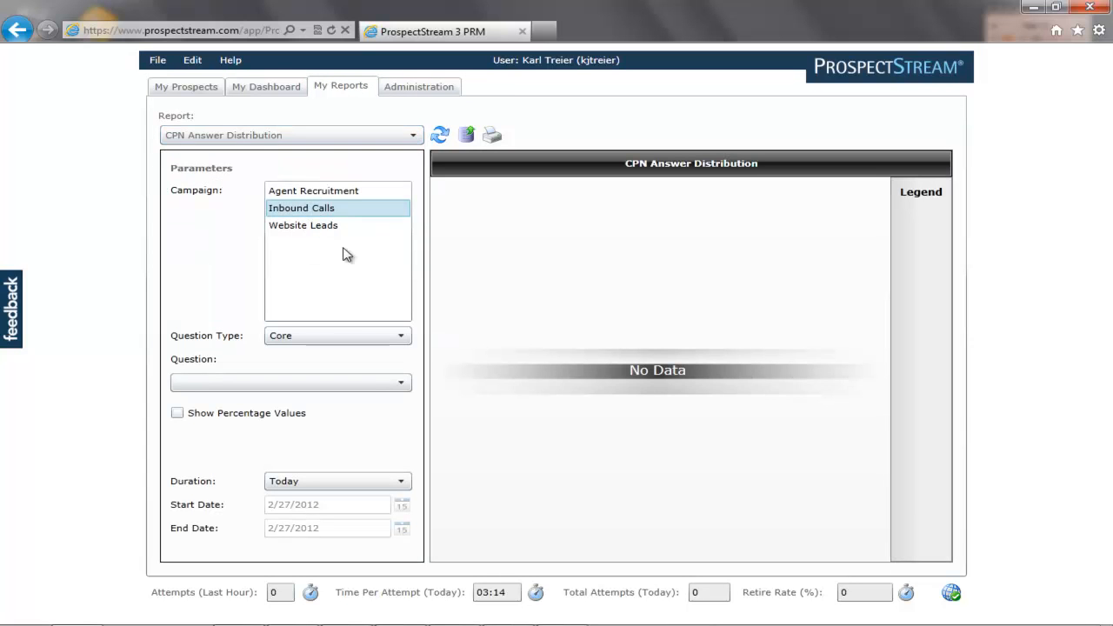
click(403, 385)
click(229, 402)
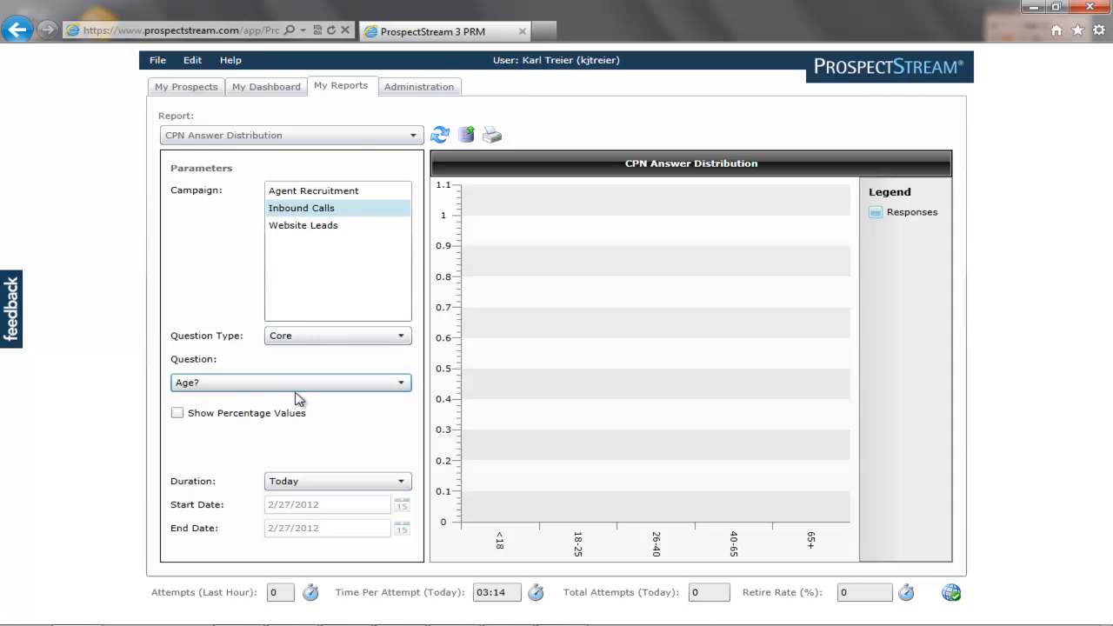
click(402, 481)
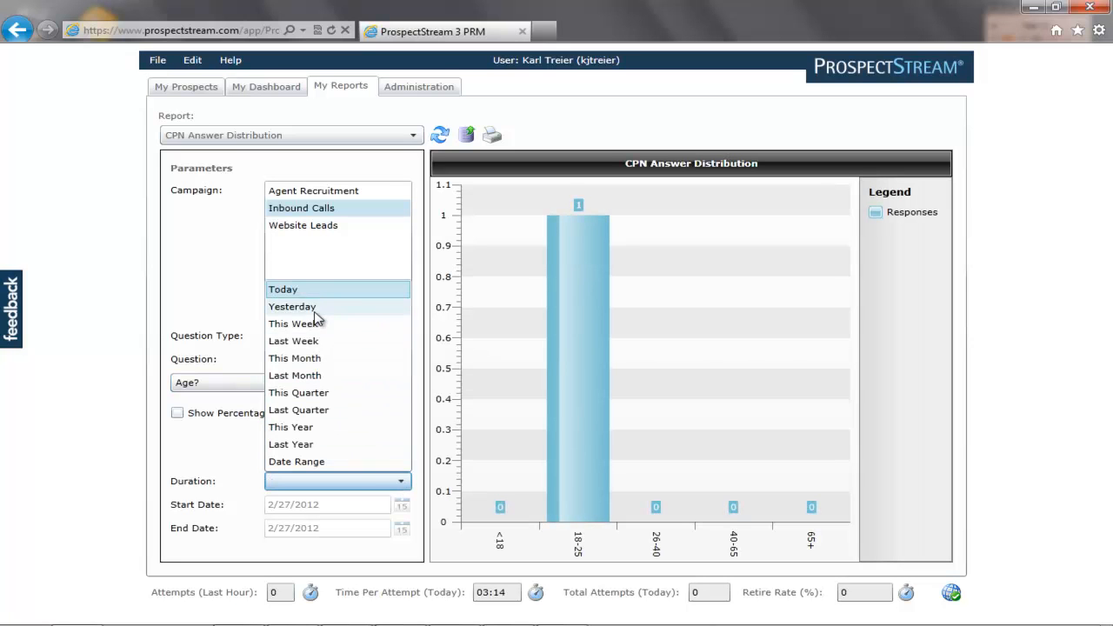
click(302, 427)
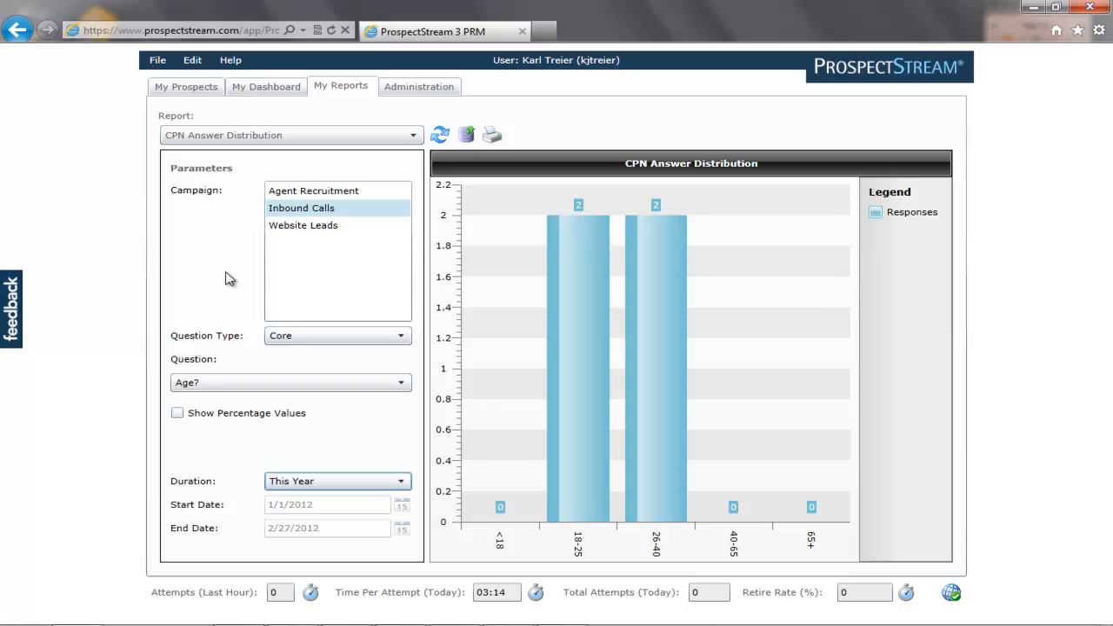
click(386, 138)
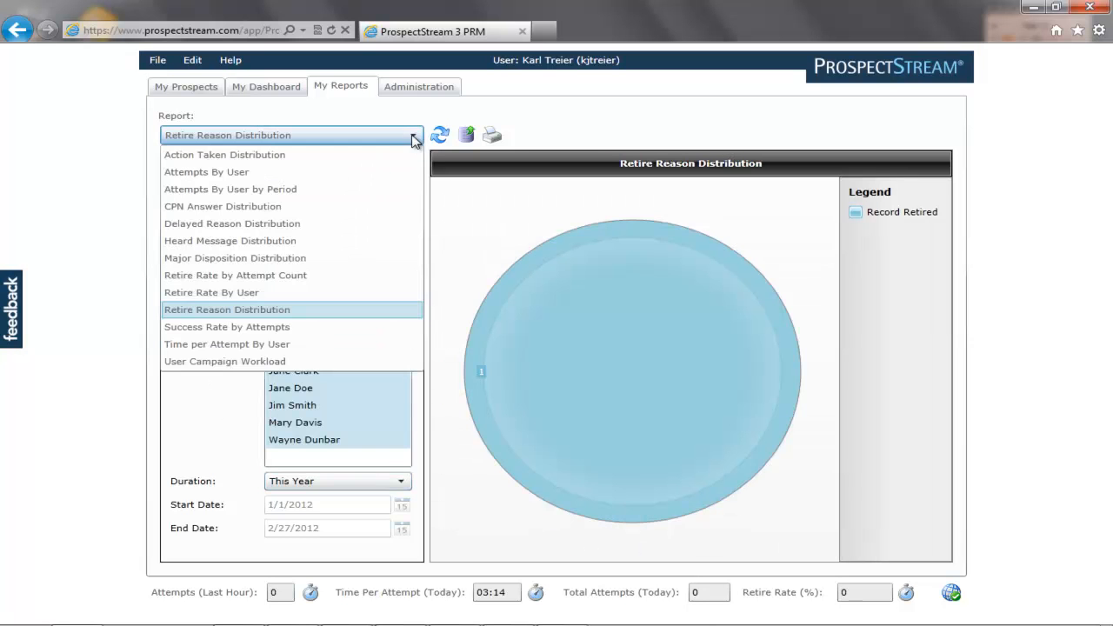
Run Time per Attempt By User for Inbound Calls with every user selected over This Year.
click(298, 344)
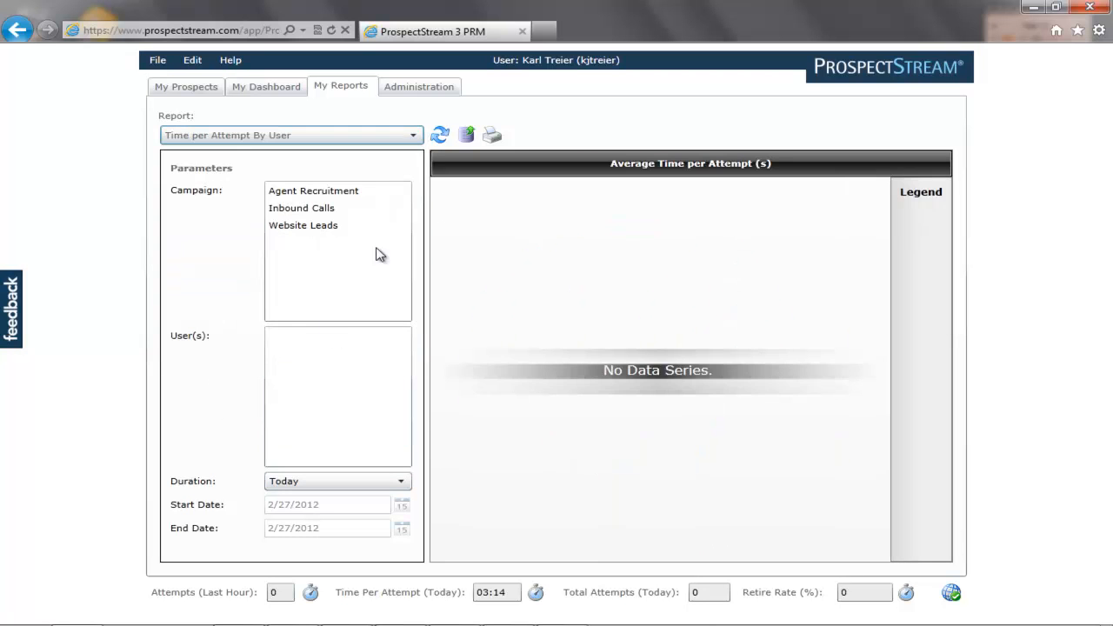
click(356, 210)
click(350, 337)
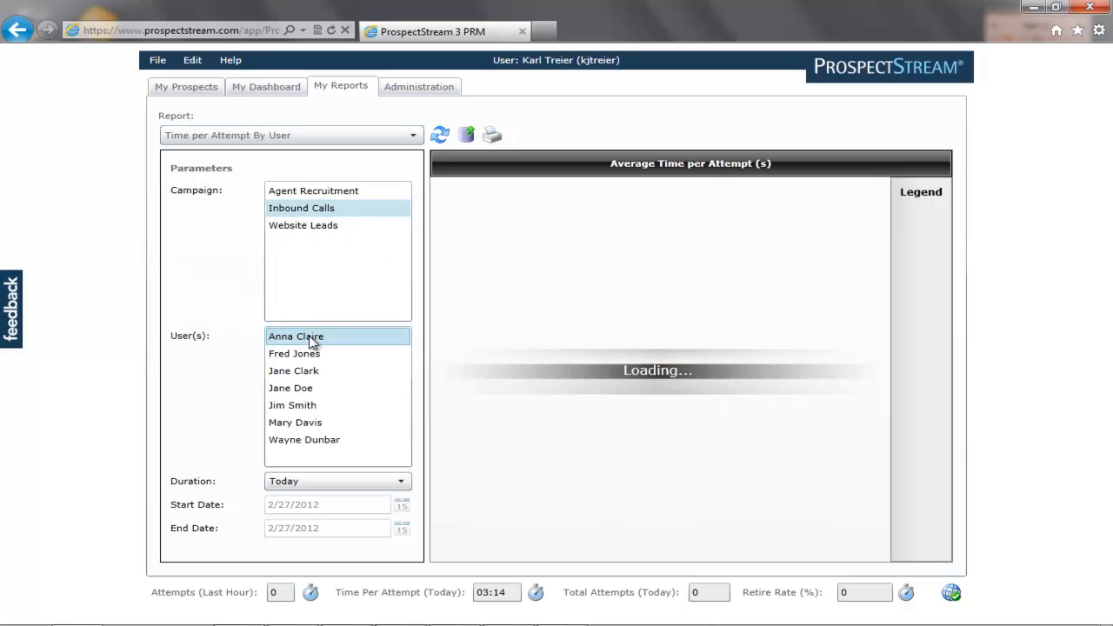
click(388, 477)
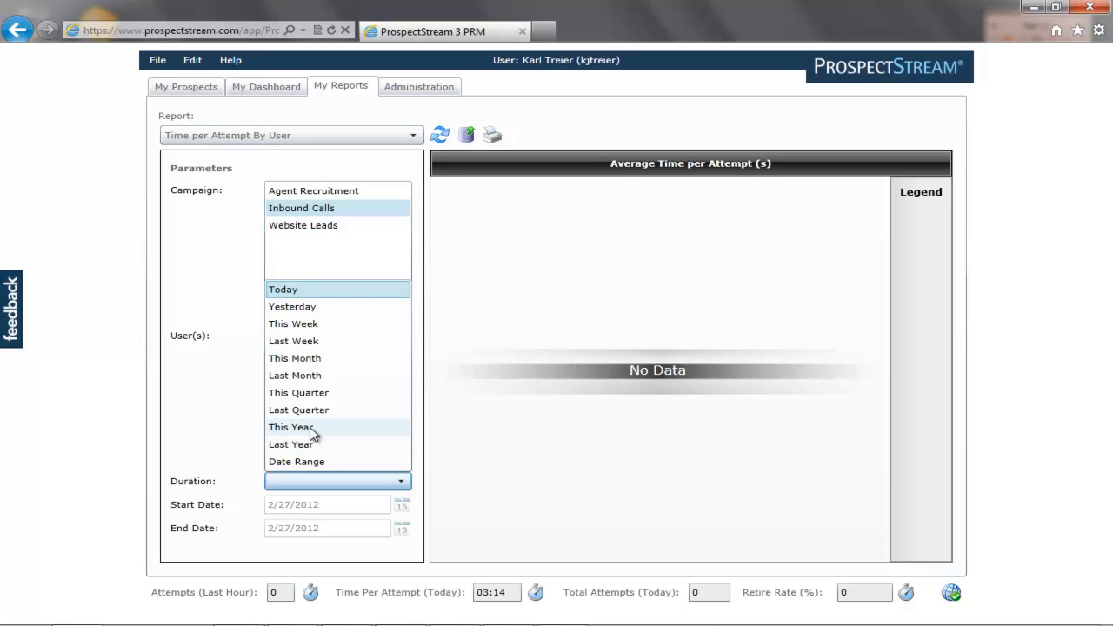
click(368, 426)
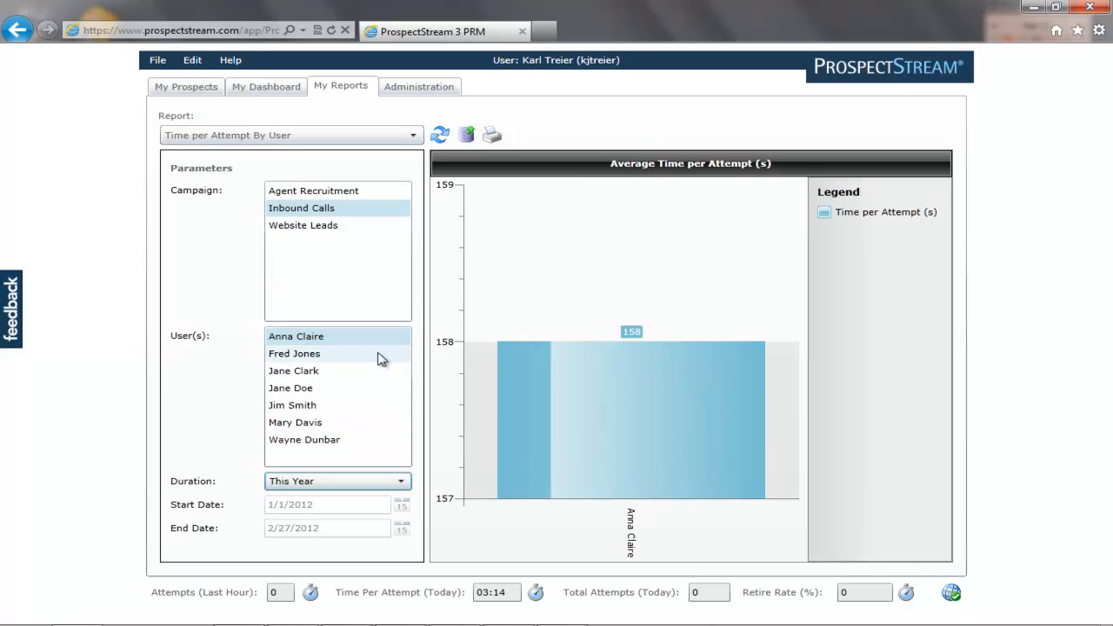
click(382, 354)
click(365, 372)
click(353, 389)
click(348, 406)
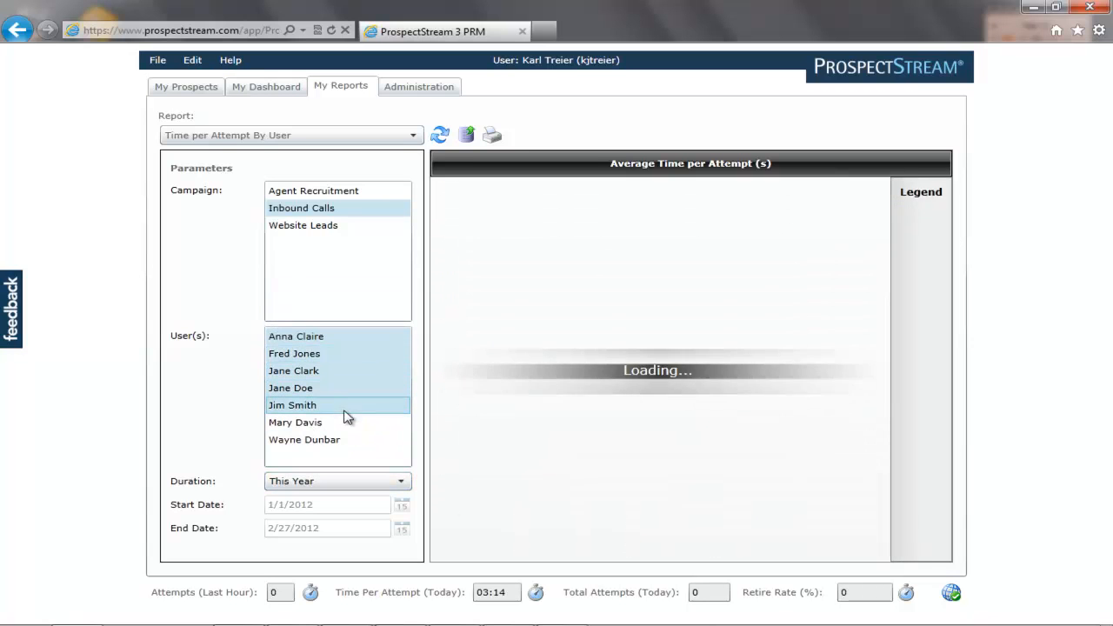
click(340, 424)
click(341, 440)
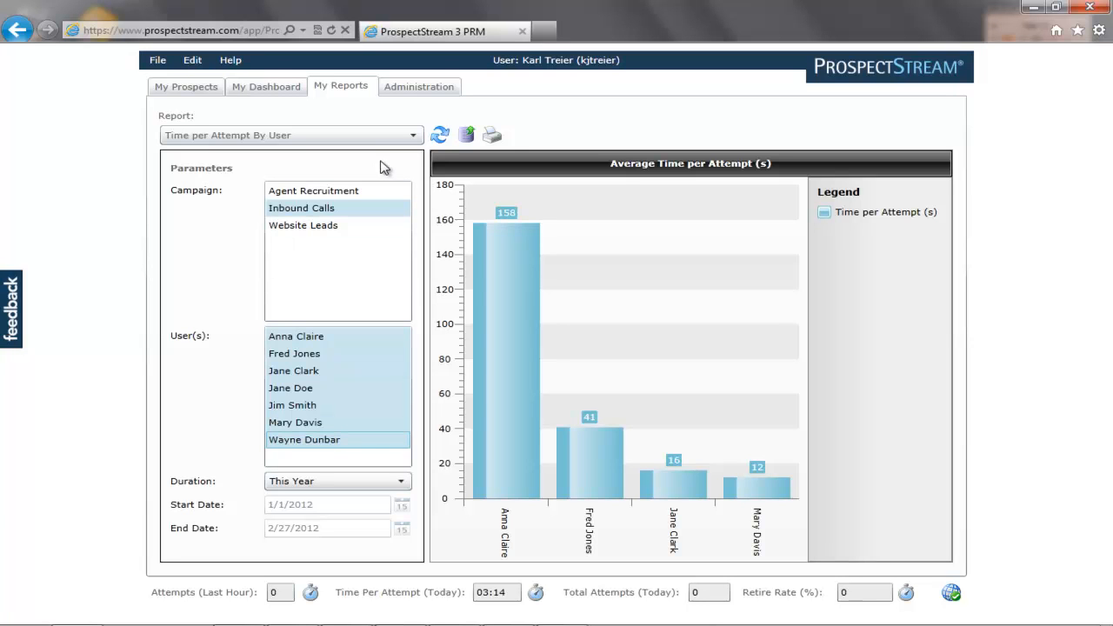
click(414, 140)
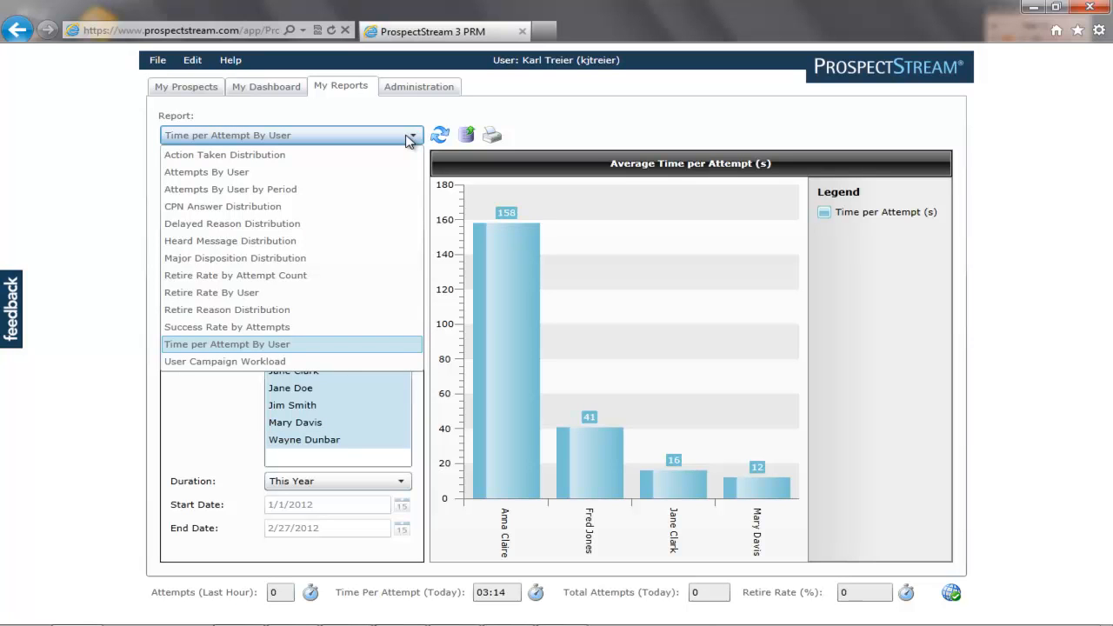
Show the Attempts By User report for Inbound Calls with all users selected.
click(290, 178)
click(331, 213)
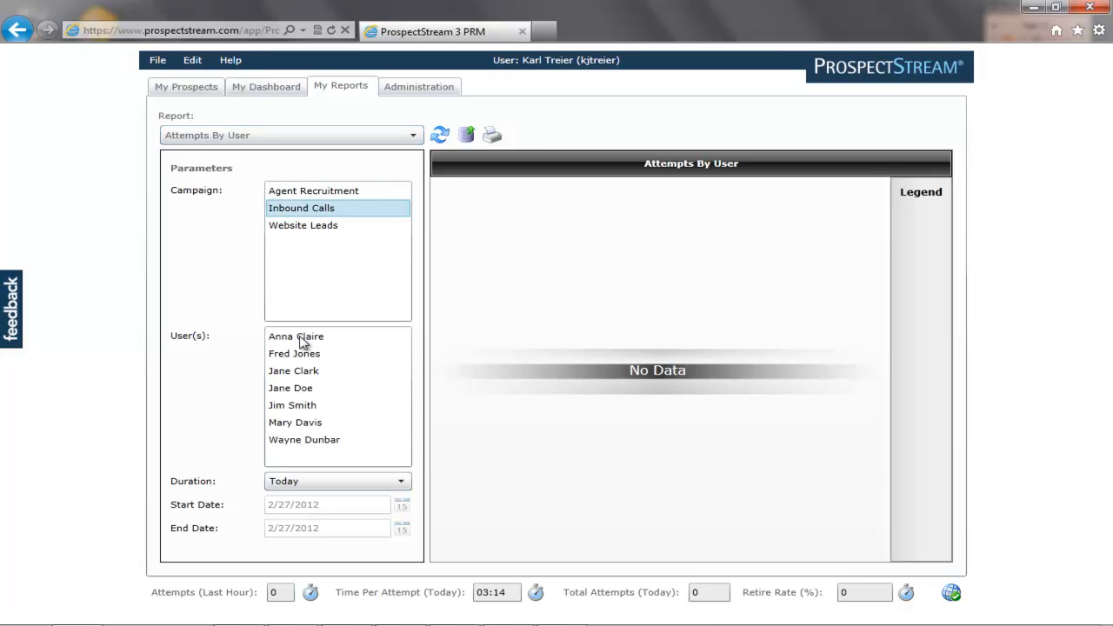
click(295, 337)
click(294, 354)
click(296, 371)
click(298, 389)
click(300, 406)
click(301, 423)
Set the report duration to This Year, showing counts 6, 6, 2, 0, 0, 1, 0.
click(388, 481)
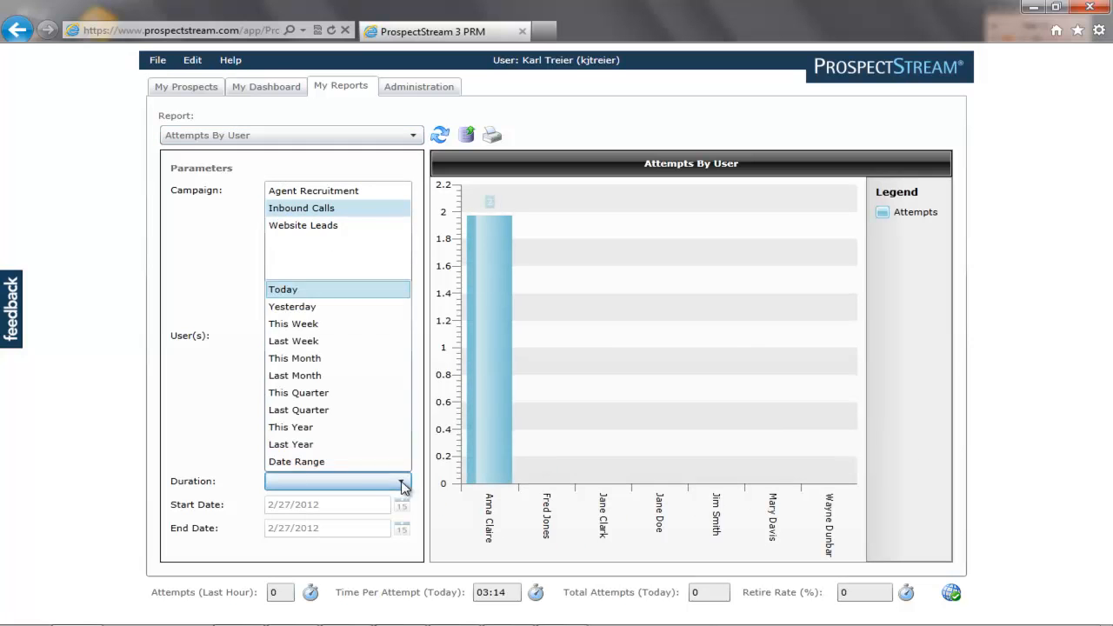
click(382, 426)
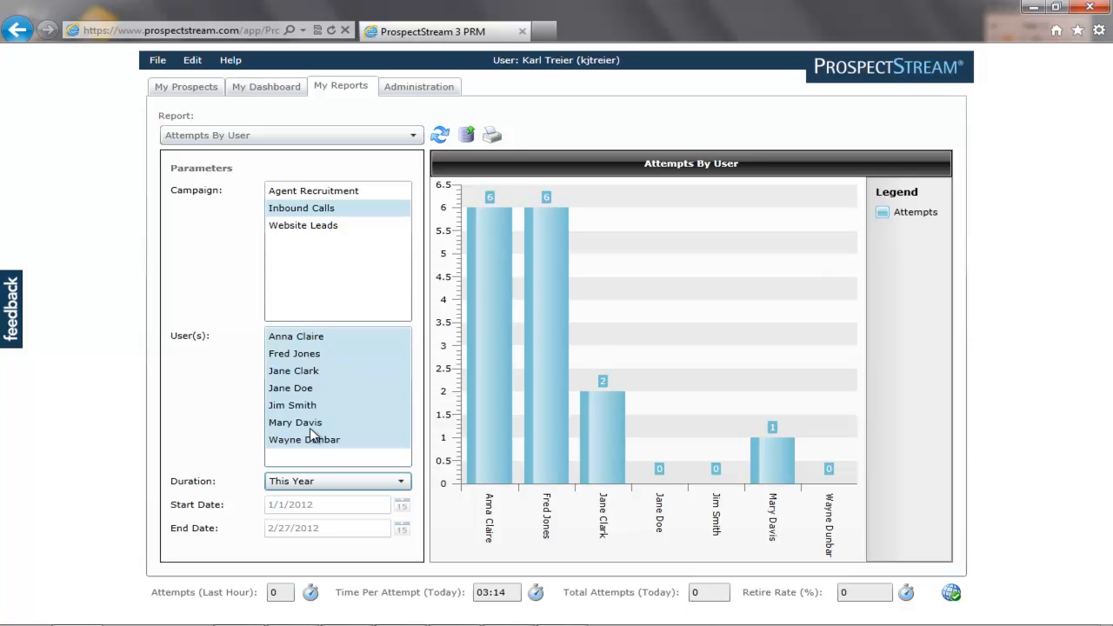
click(414, 137)
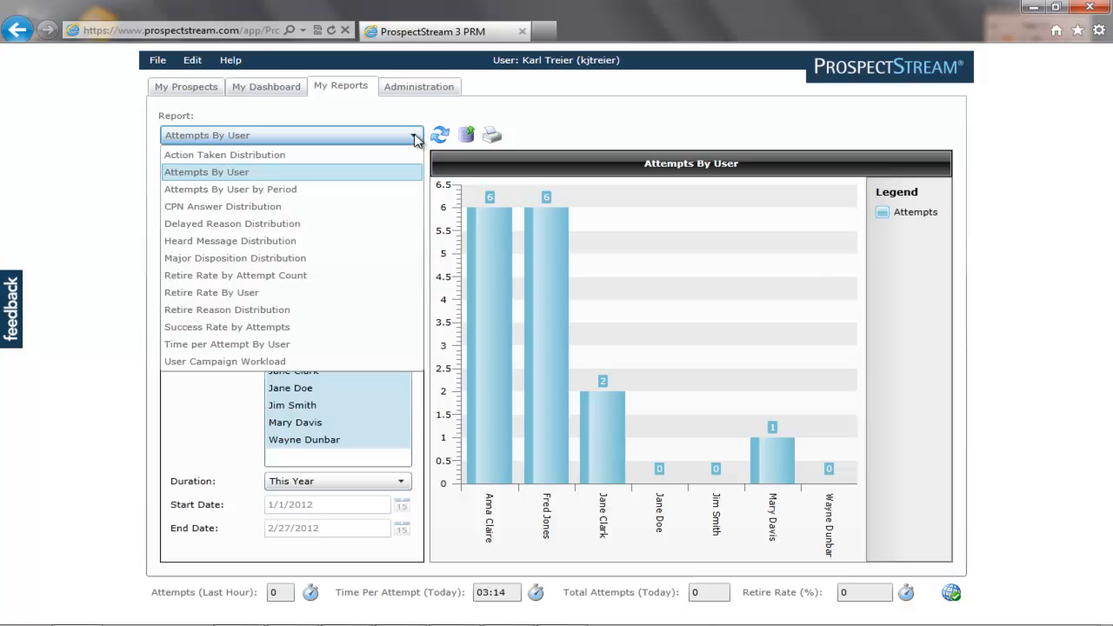
View the User Campaign Workload for Inbound Calls (23 records), then go to the Pipeline dashboard.
click(275, 362)
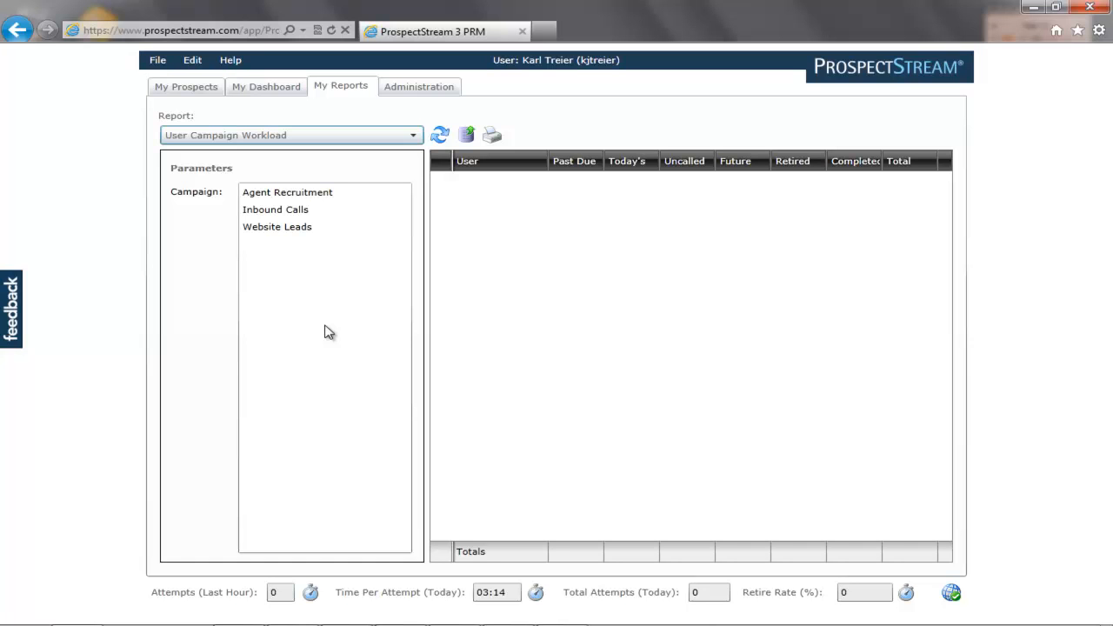
click(306, 211)
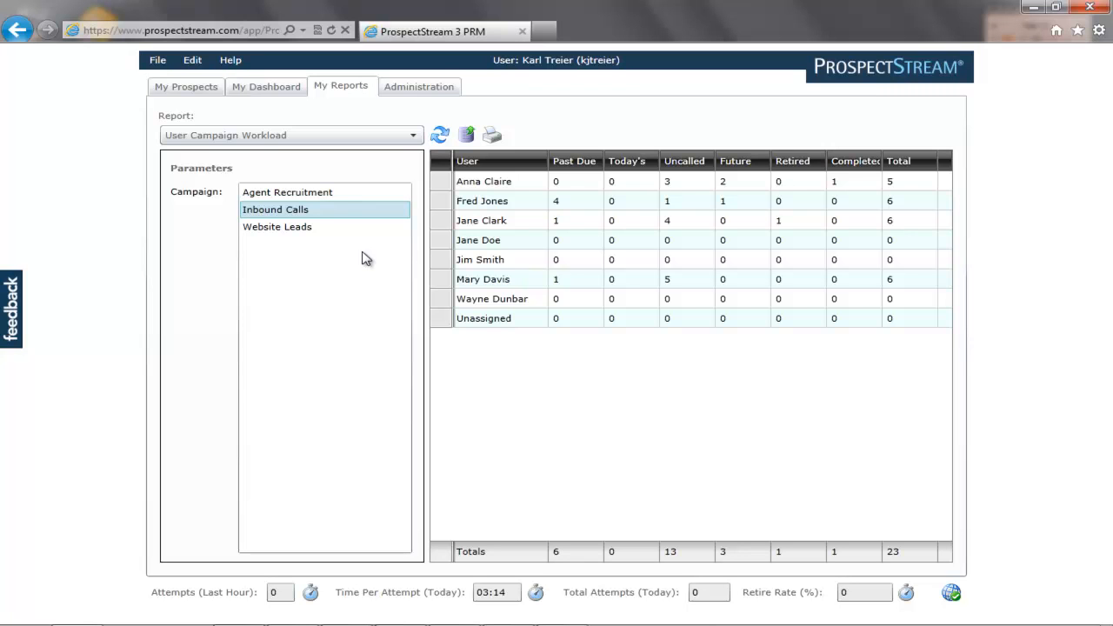
click(272, 89)
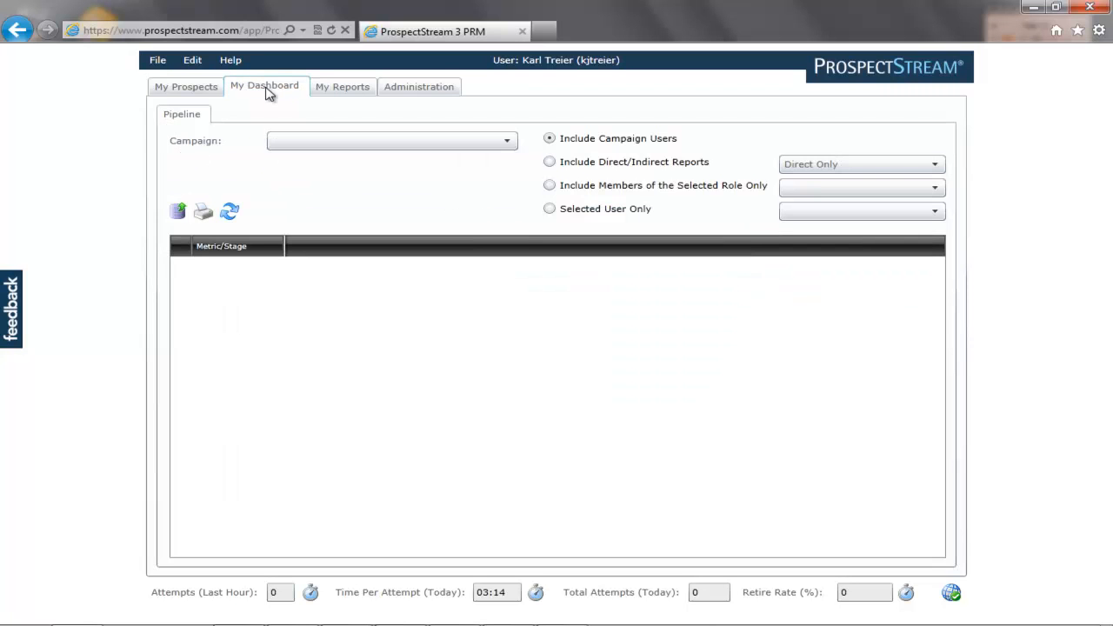
Return to the My Prospects record view and review the File menu's new-record and account options.
click(157, 60)
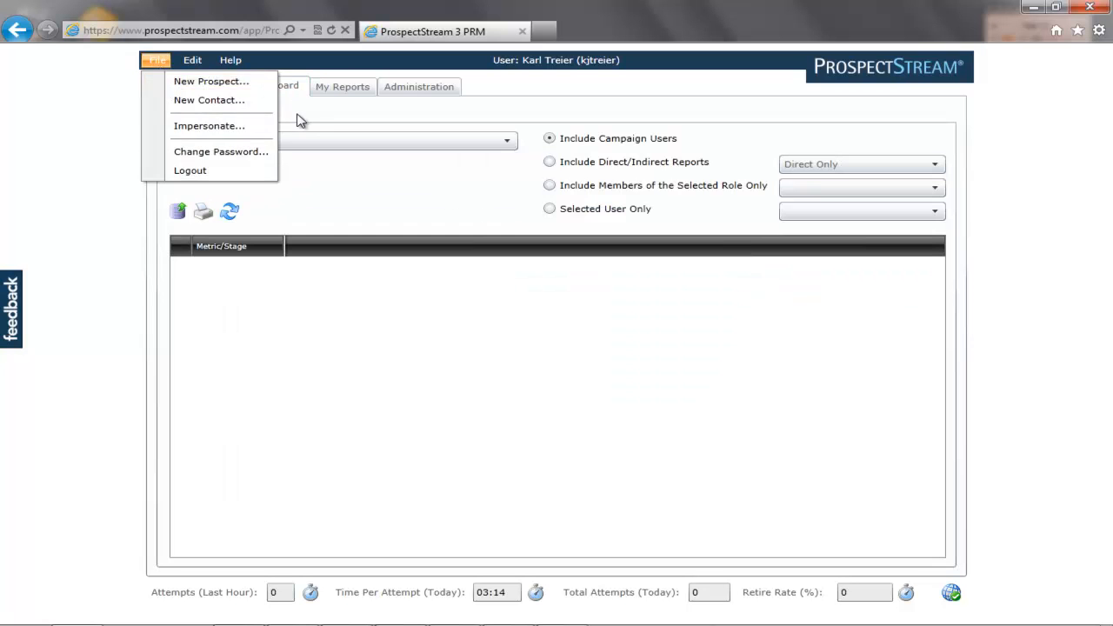
click(207, 89)
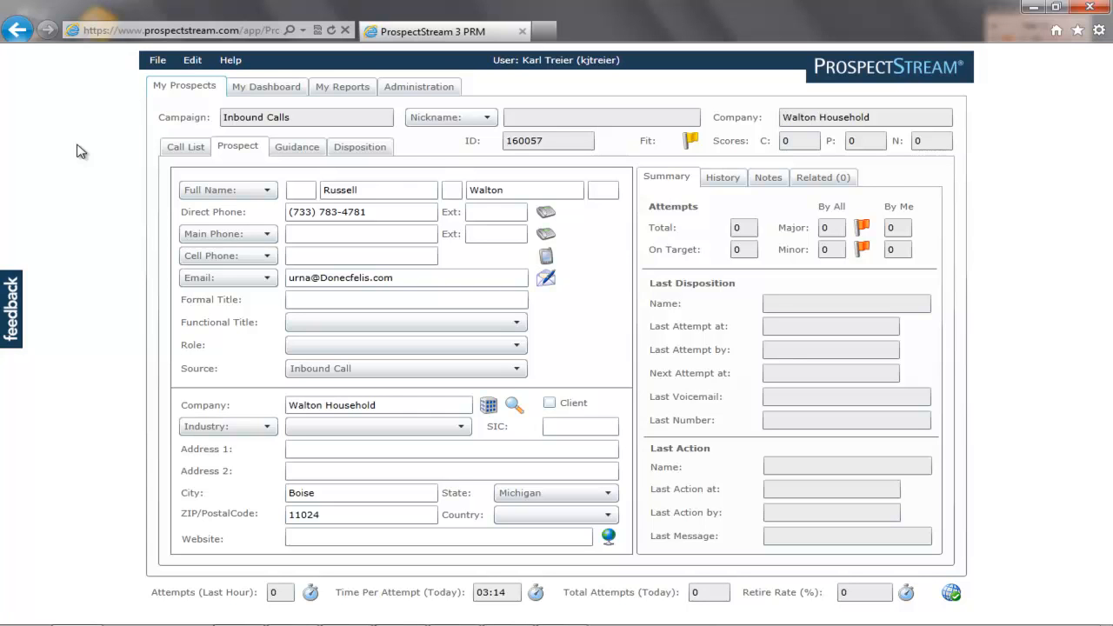
click(157, 64)
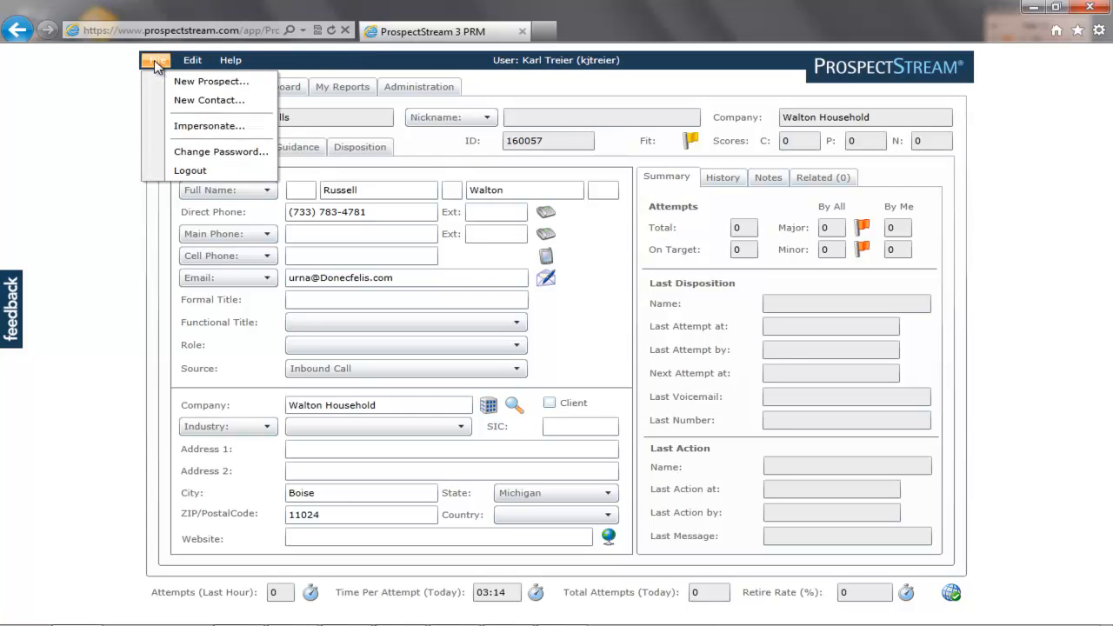